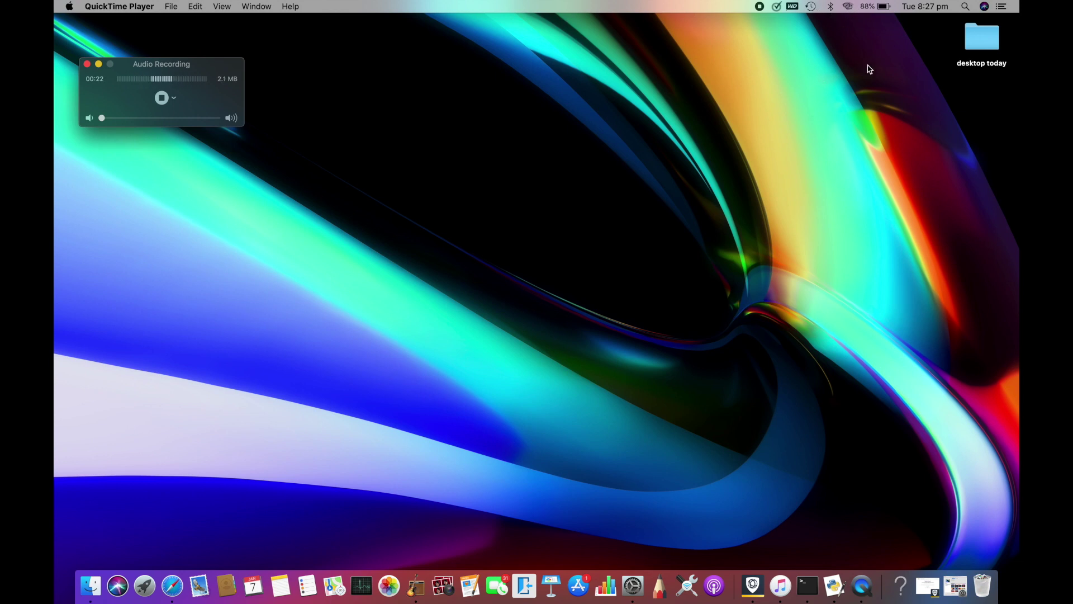
- Launch Anaconda-Navigator from Spotlight search and wait for its Home screen
click(965, 6)
text(a)
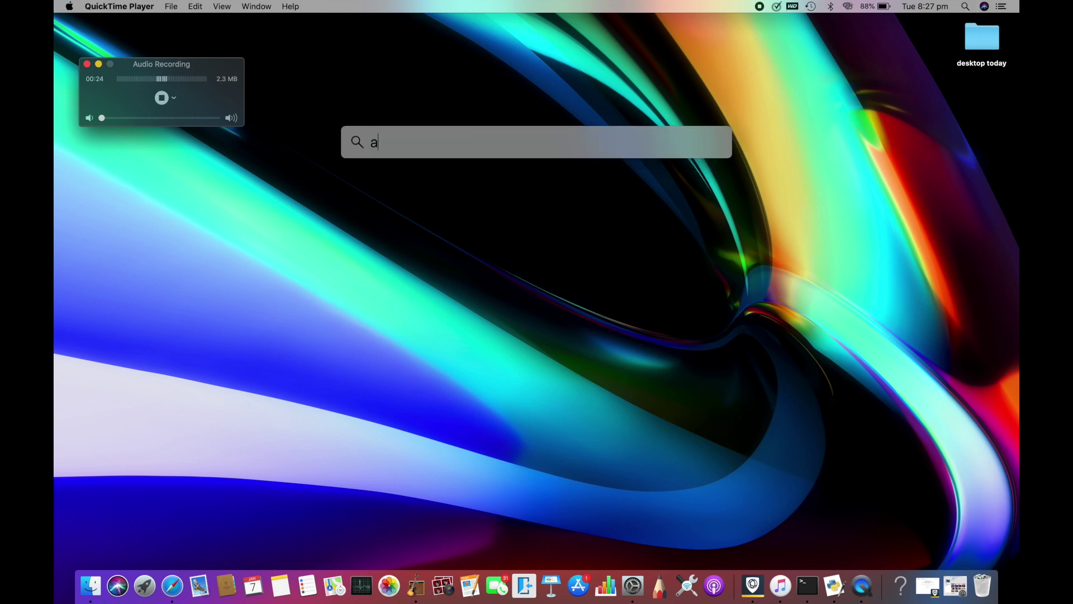
text(naconda-Navigator)
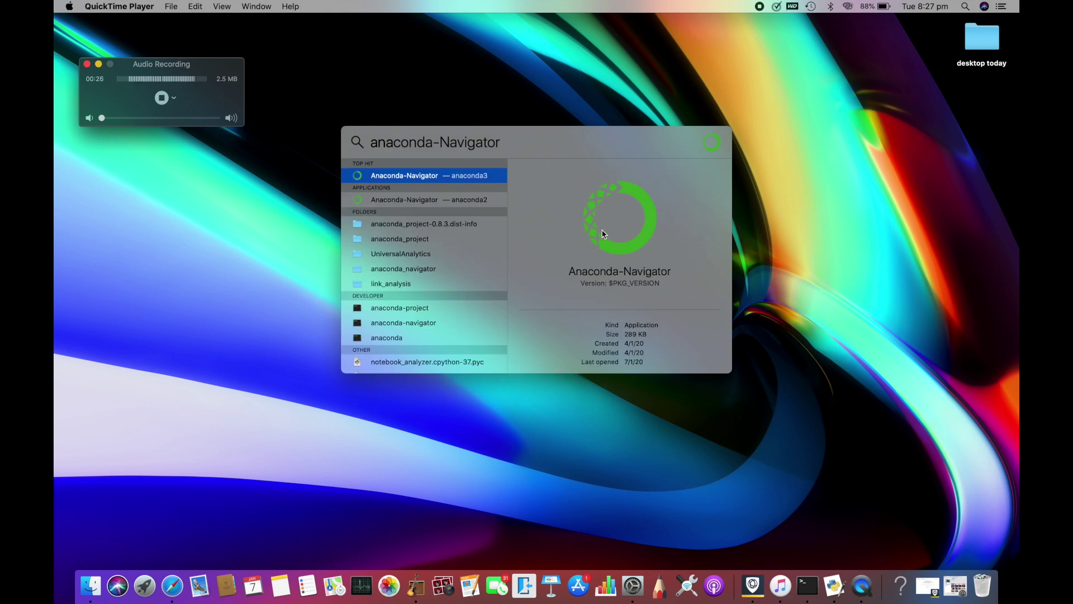
double_click(443, 178)
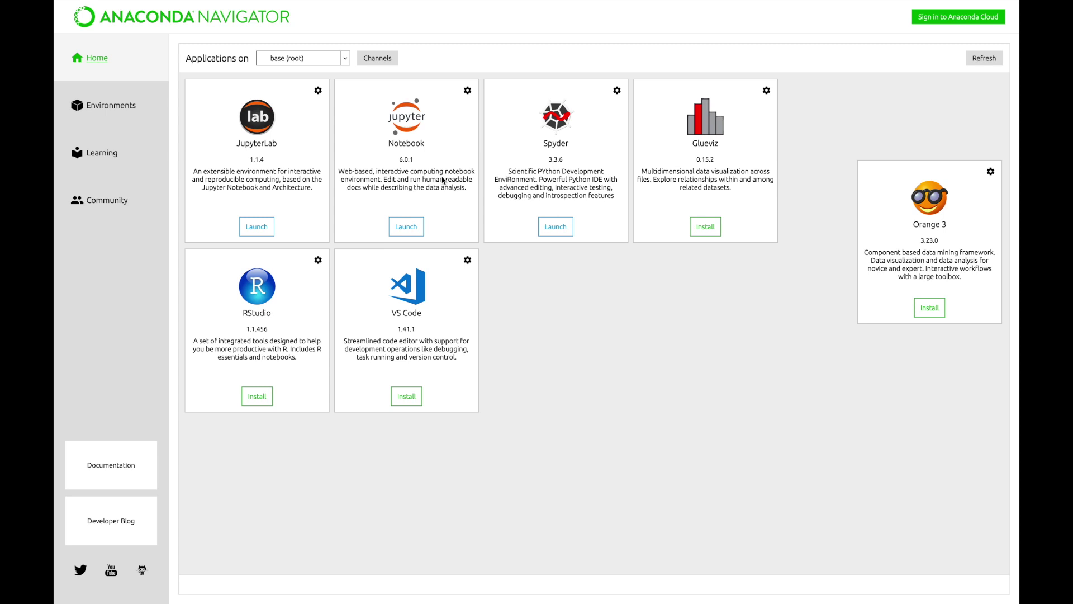
- Launch Spyder, close untitled9.py leaving a blank untitled10.py, and bring up Finder's Applications folder
click(544, 226)
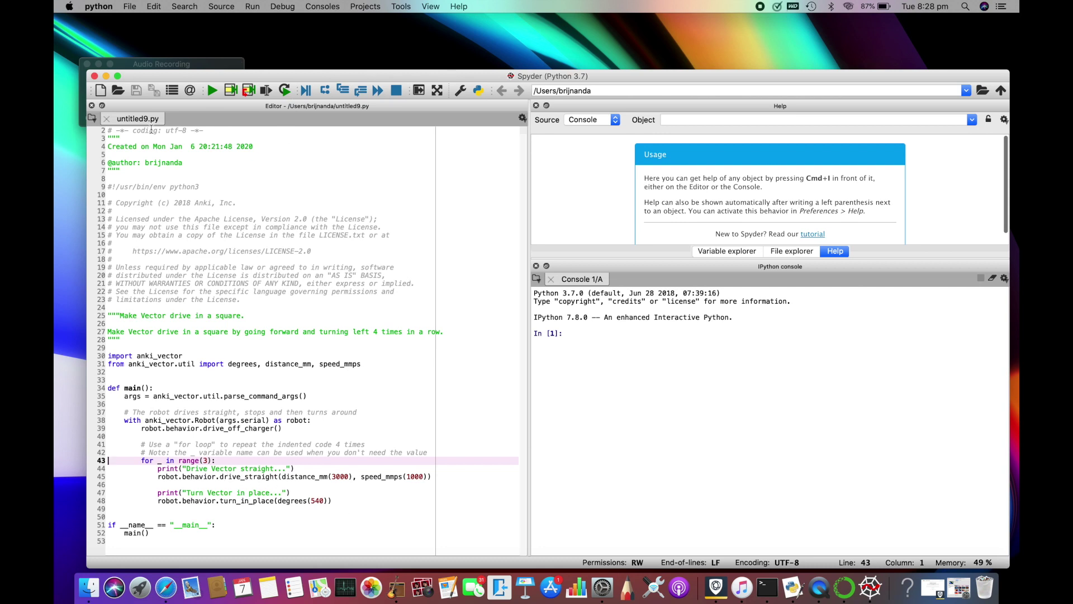
click(107, 121)
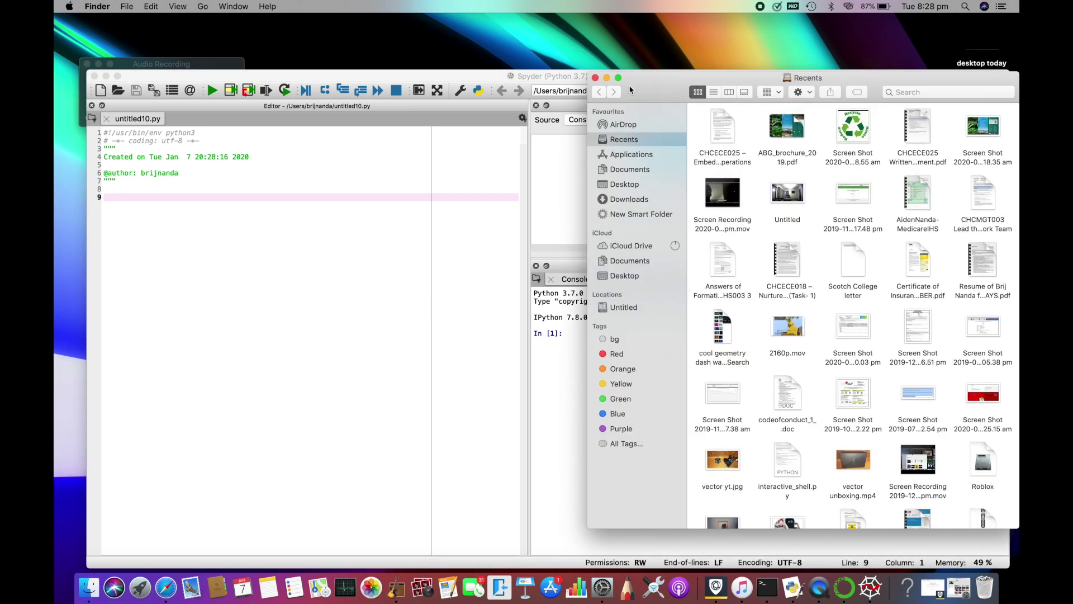
click(642, 155)
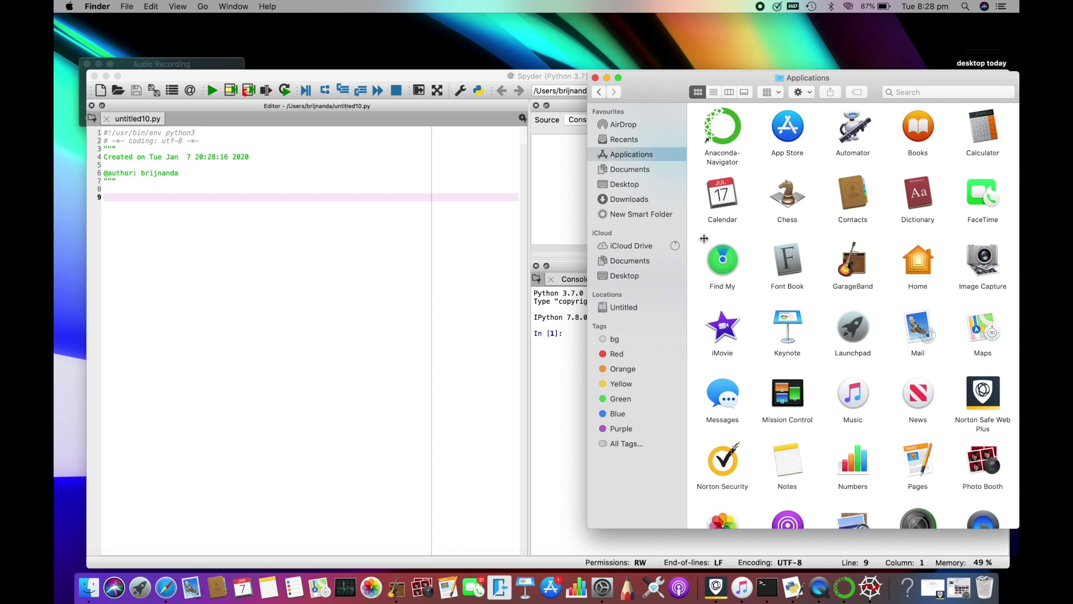
- Browse Downloads > anki_vector_sdk_examples_0.6.0 > tutorials and open 01_hello_world.py in IDLE
click(628, 173)
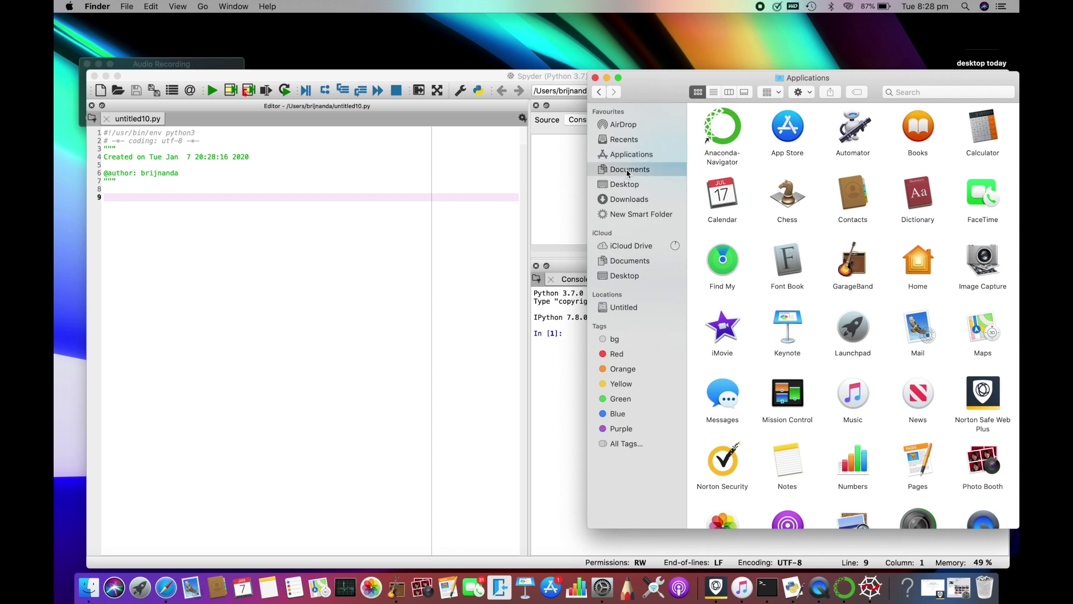
click(625, 200)
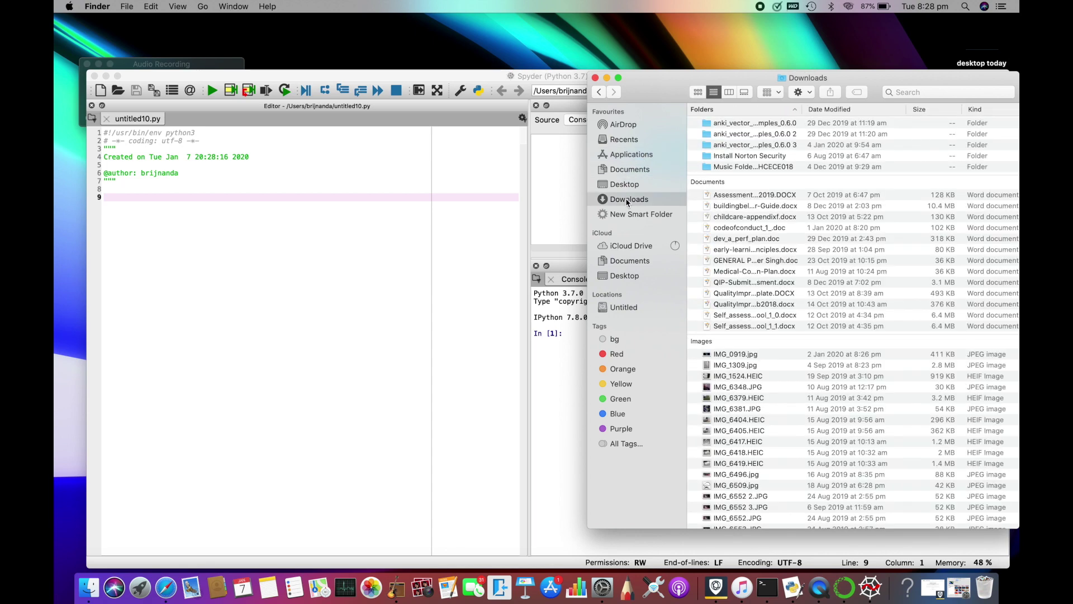
double_click(730, 125)
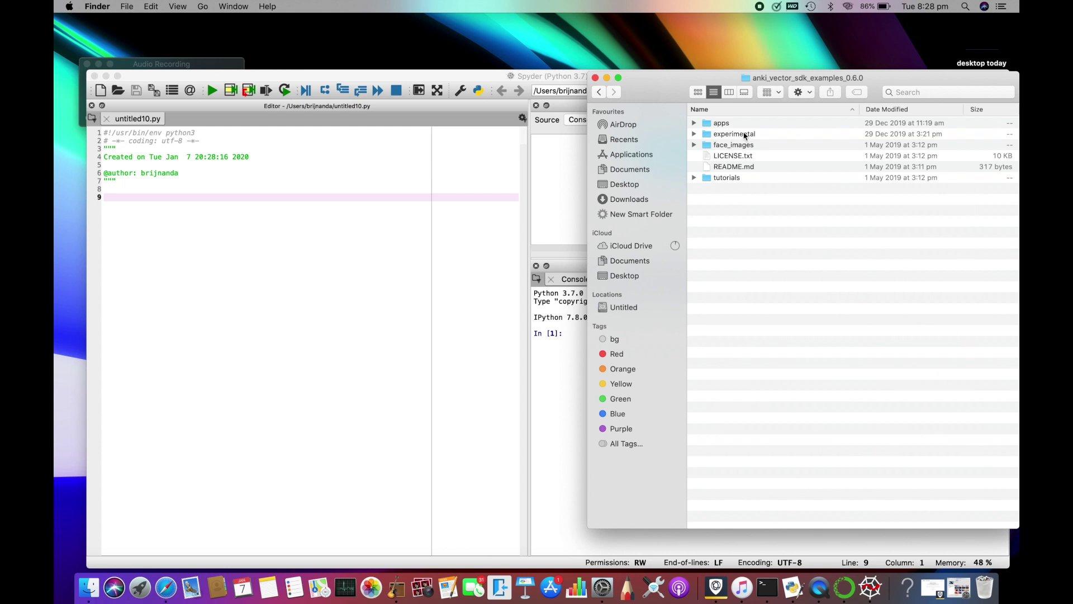
double_click(728, 178)
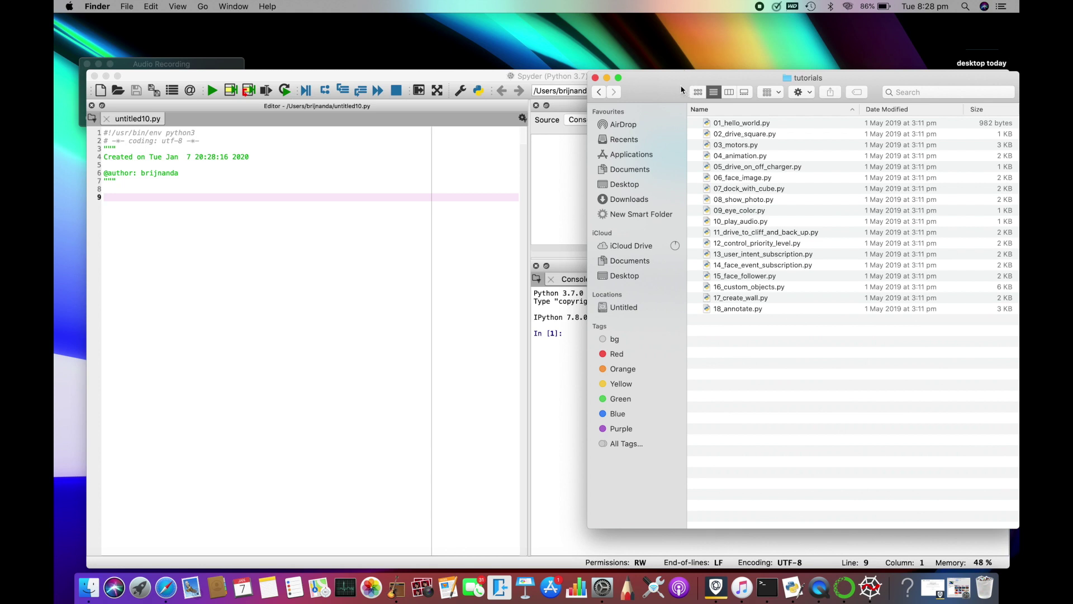
drag(682, 90, 753, 67)
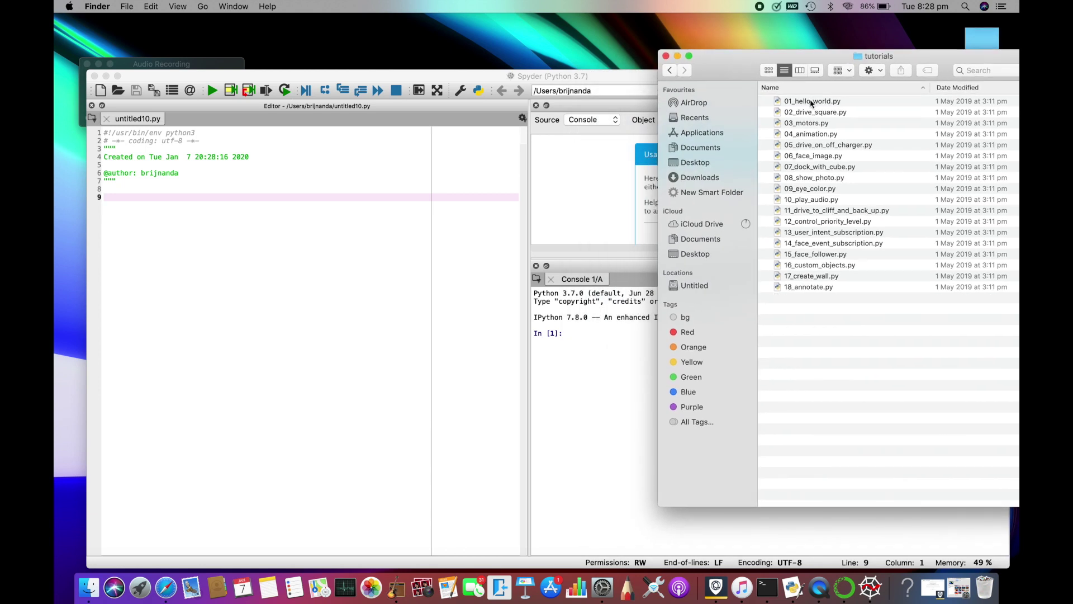
double_click(812, 102)
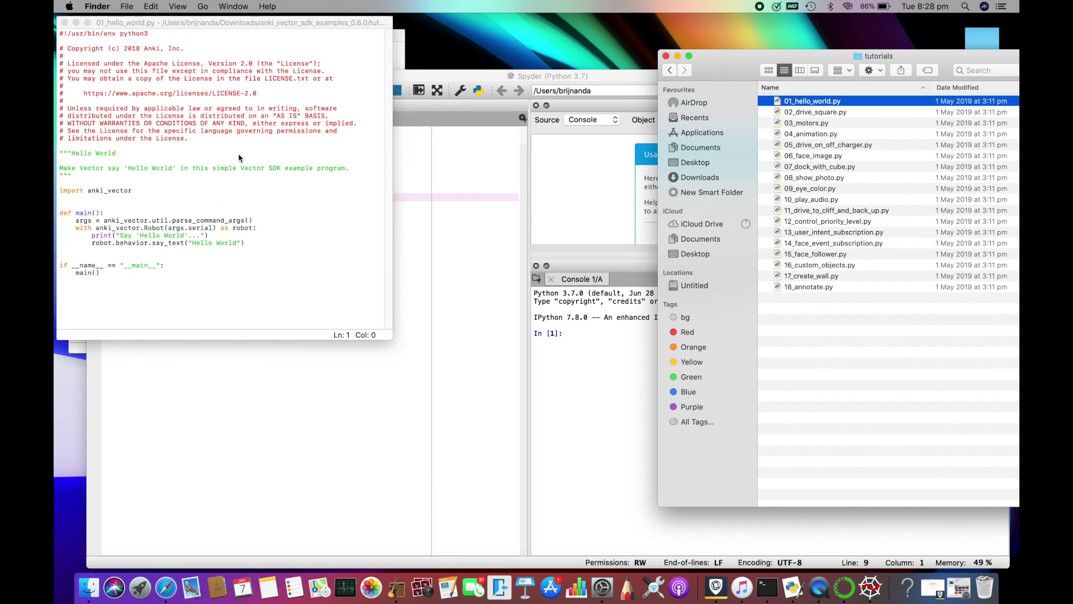
- Copy all of the hello world code, minimise the IDLE windows and bring Spyder to the front
click(221, 199)
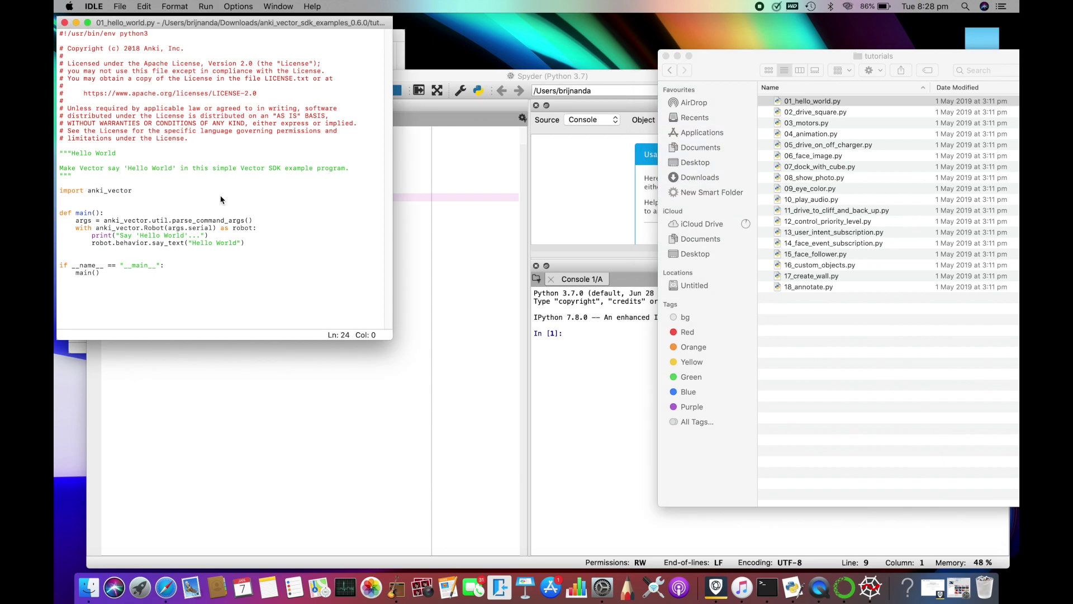
key(cmd+a)
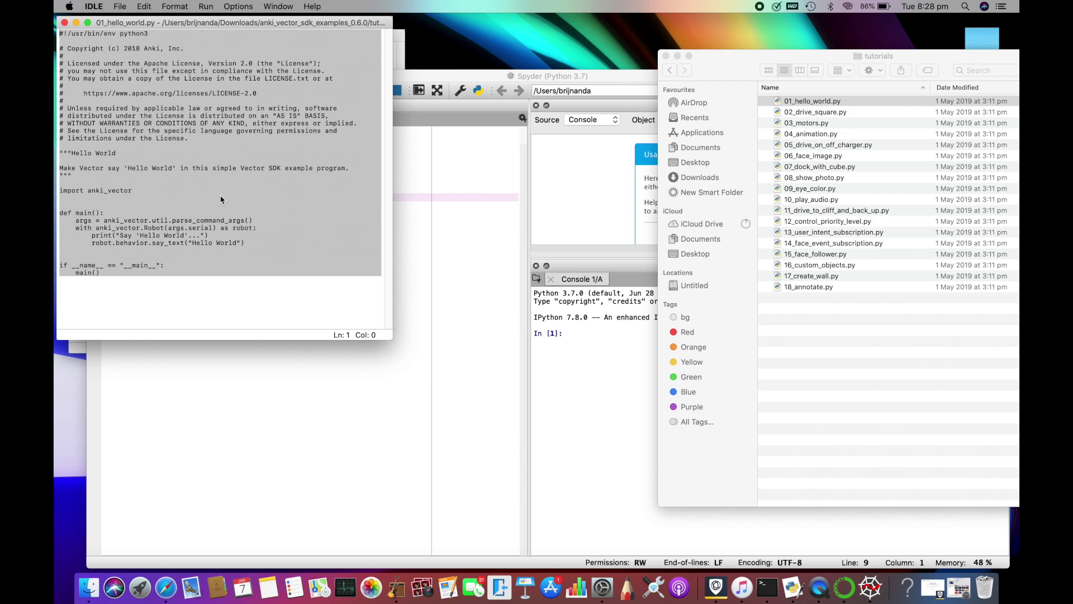
key(super+c)
click(77, 24)
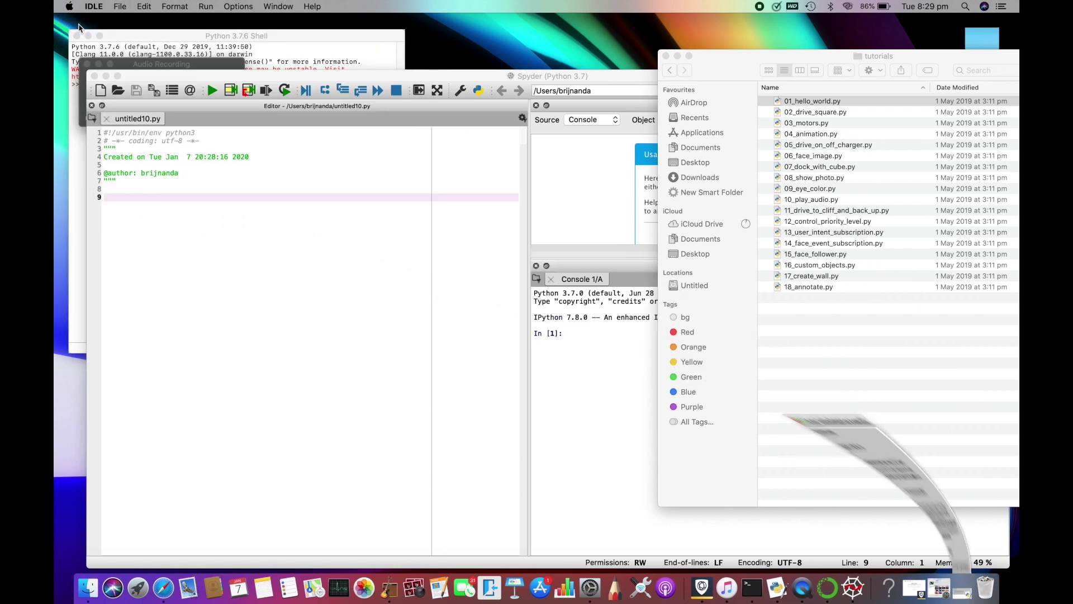
click(88, 35)
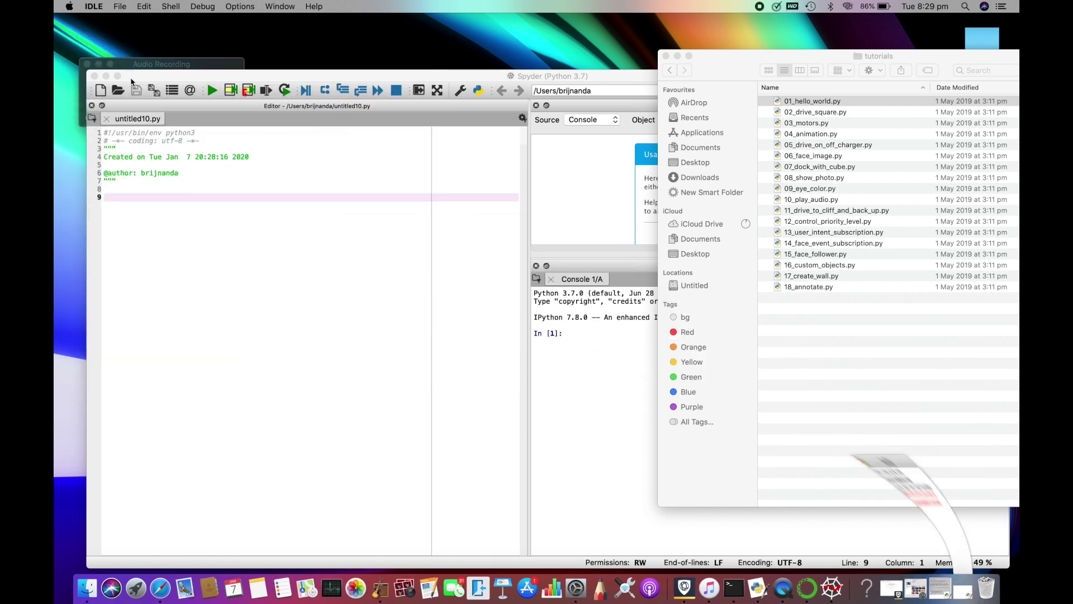
click(136, 196)
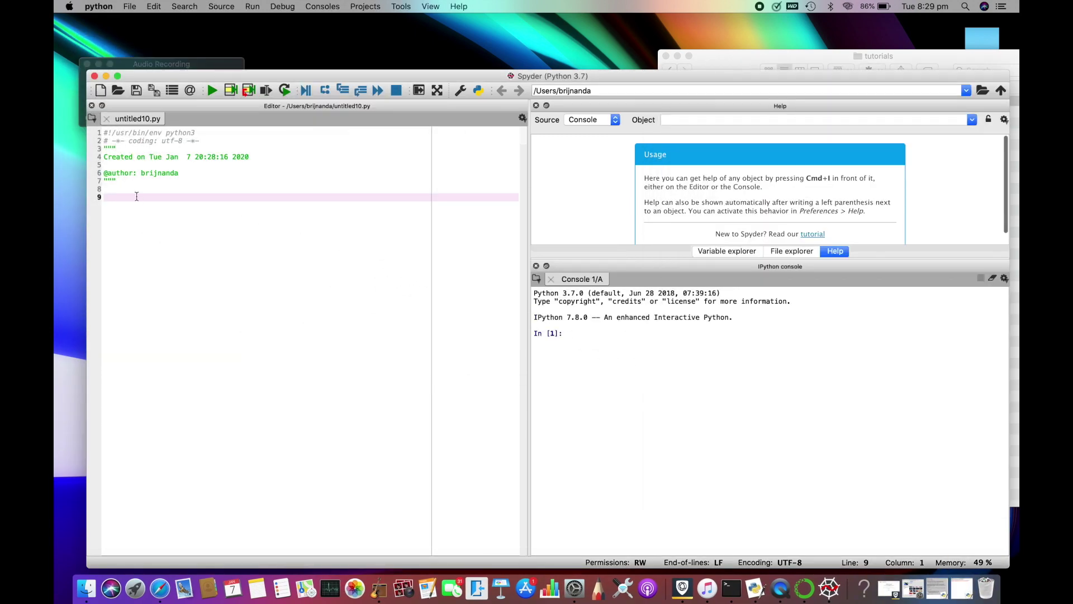
- Paste the code into untitled10.py, replace 'Hello World' with 'welcome to the universe 3 d channel', and run it
key(super+v)
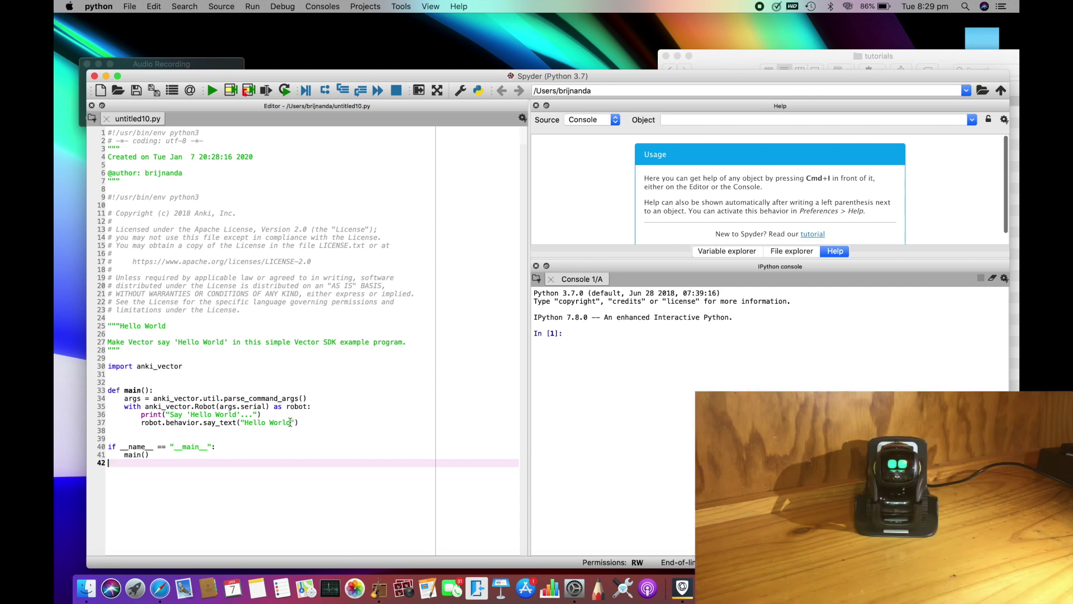
drag(291, 423, 244, 422)
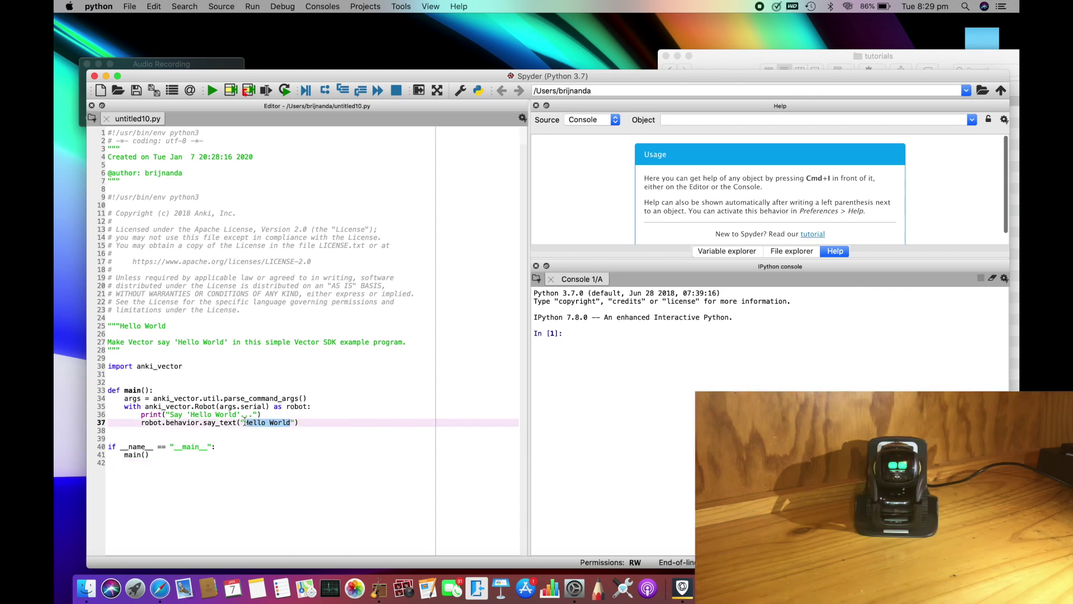
key(BackSpace)
text(w)
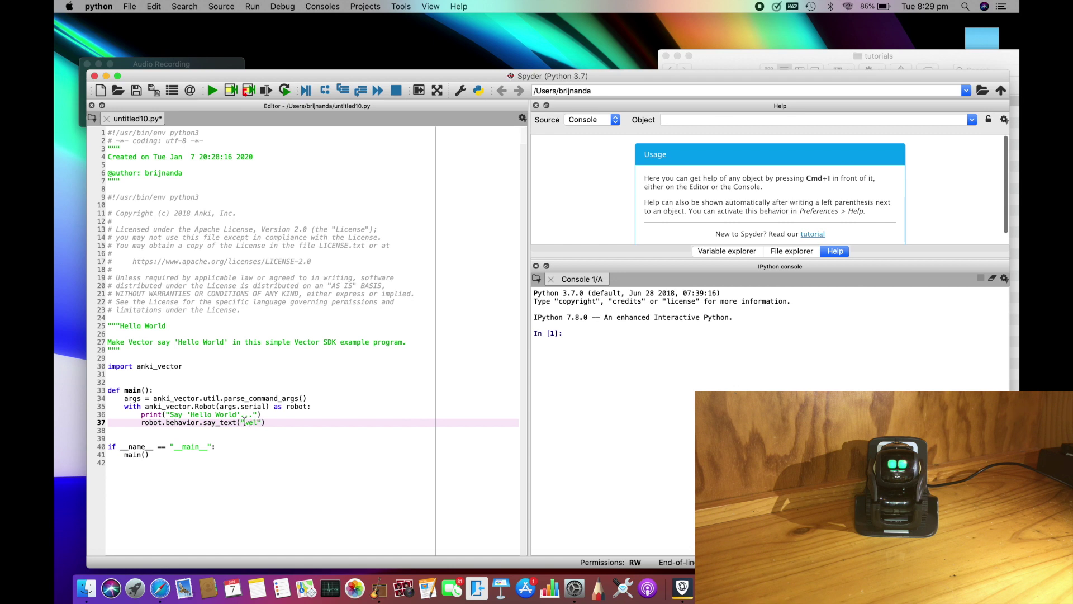
text(c)
text(e to the univ)
text(erse 3 d c)
text(hannel)
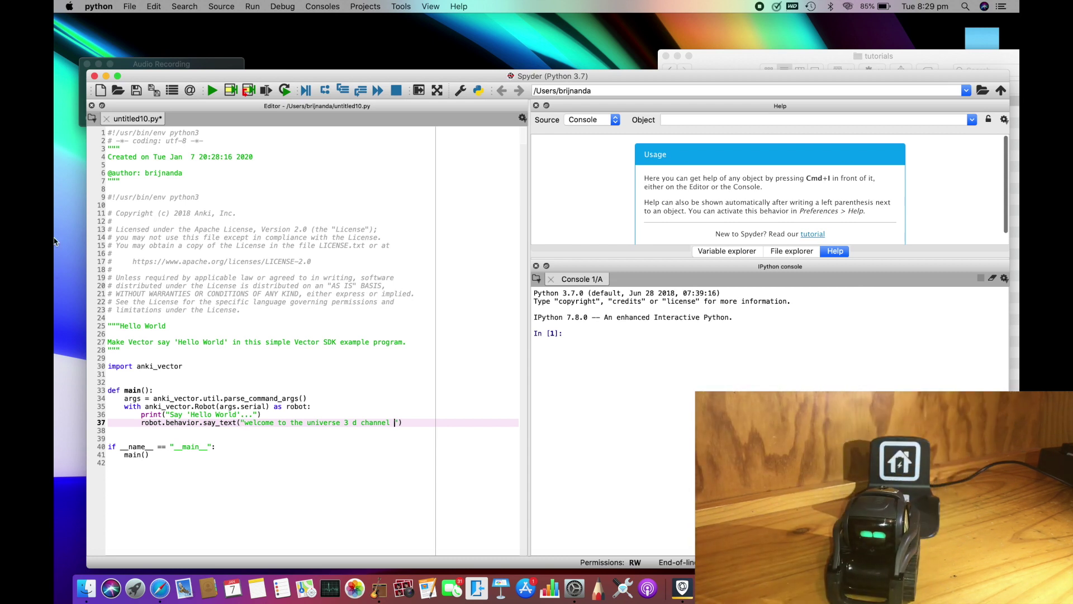
click(213, 94)
- Save the script as say.py so it runs, then bring the tutorials folder forward
key(BackSpace)
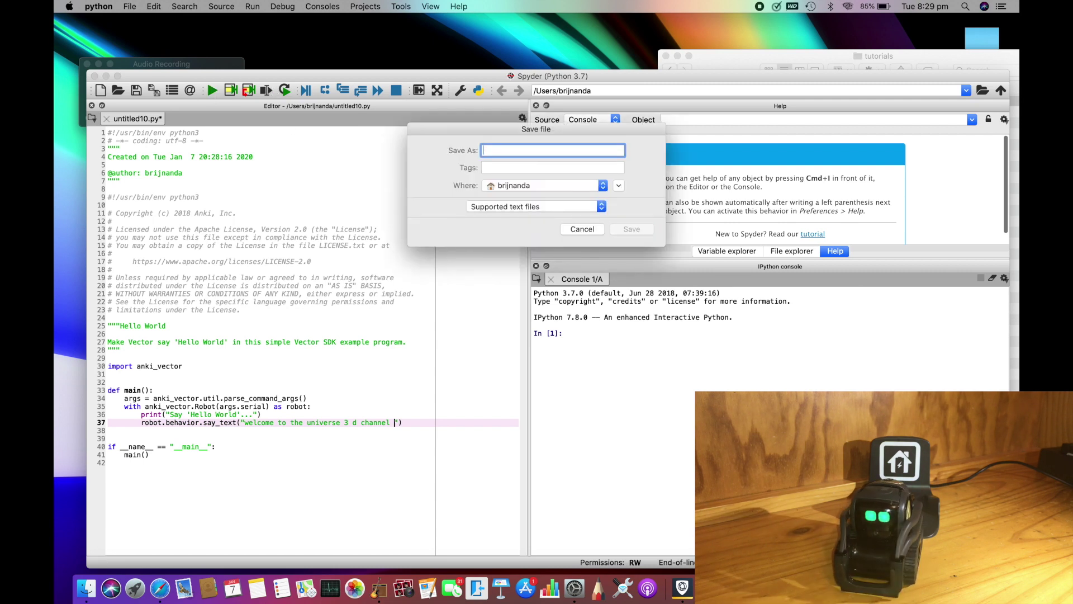
text(say)
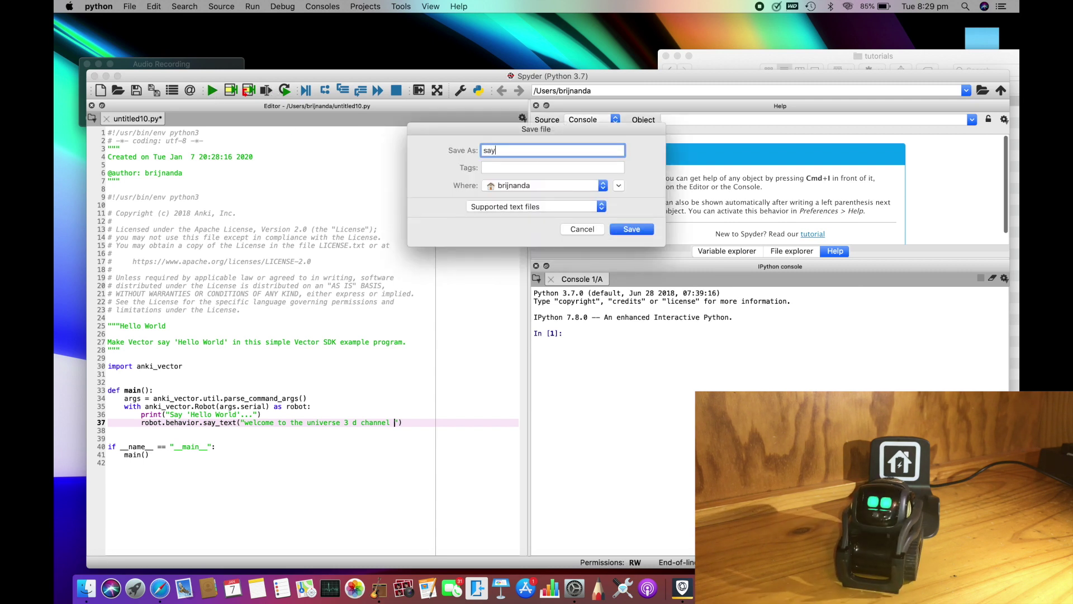
text(.py)
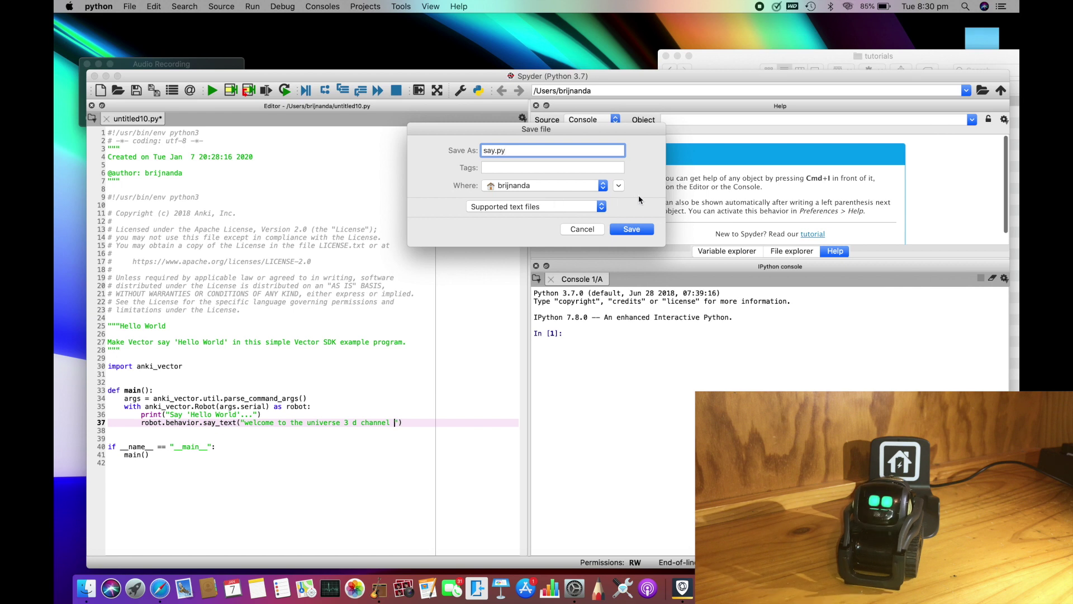
click(623, 232)
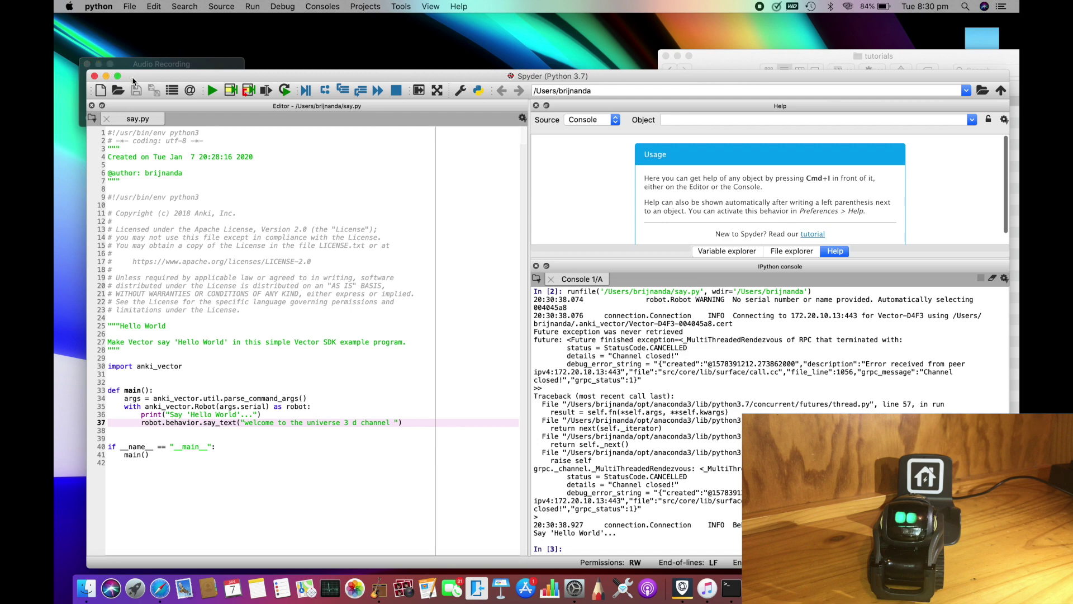
click(86, 589)
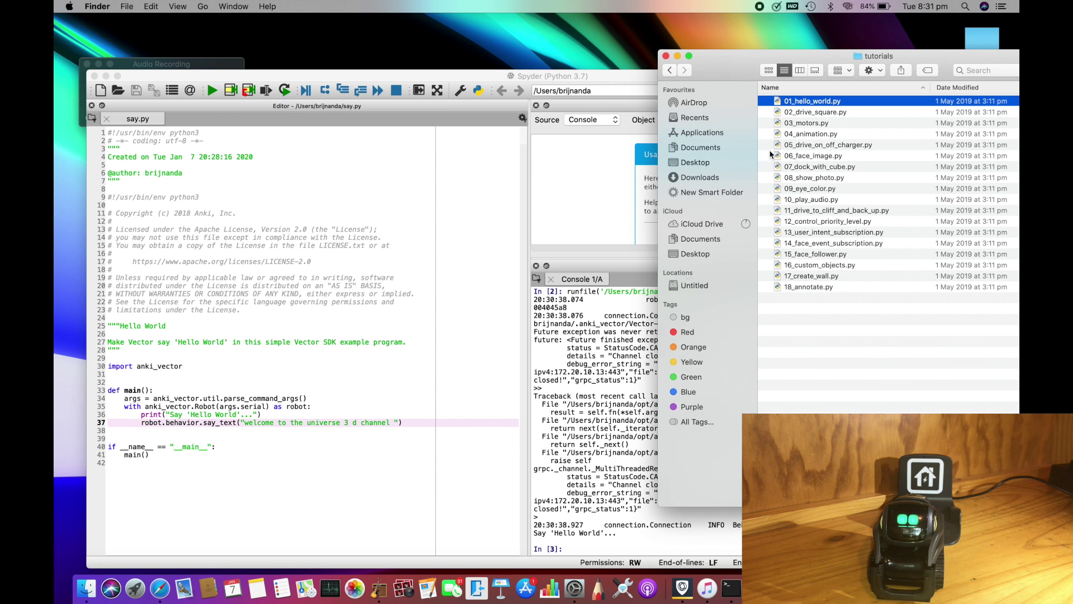
- Copy all of 02_drive_square.py from IDLE and close the IDLE editor and shell windows
click(836, 113)
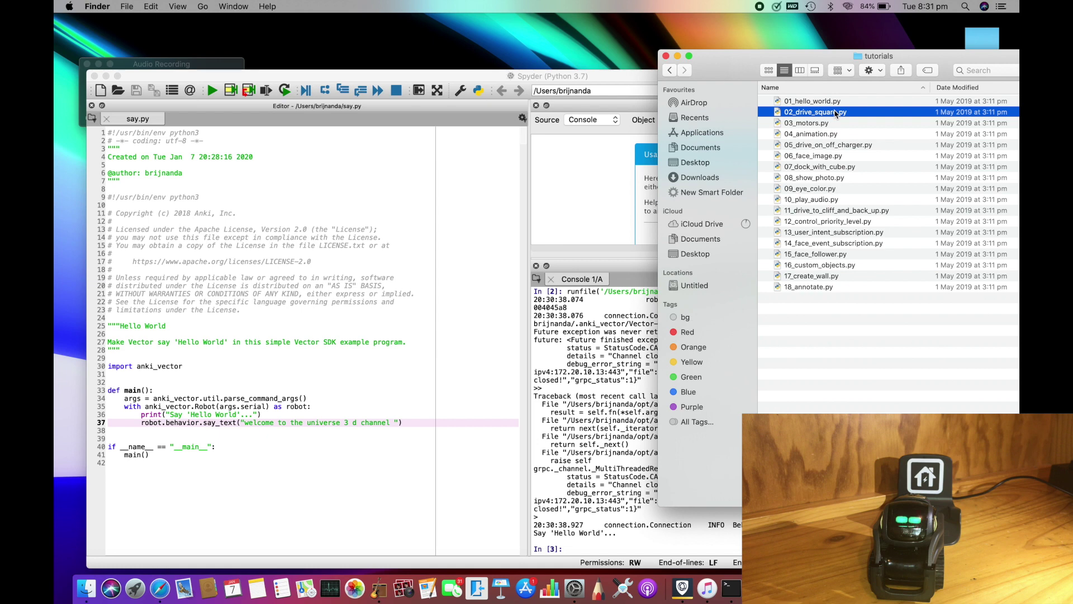
double_click(836, 113)
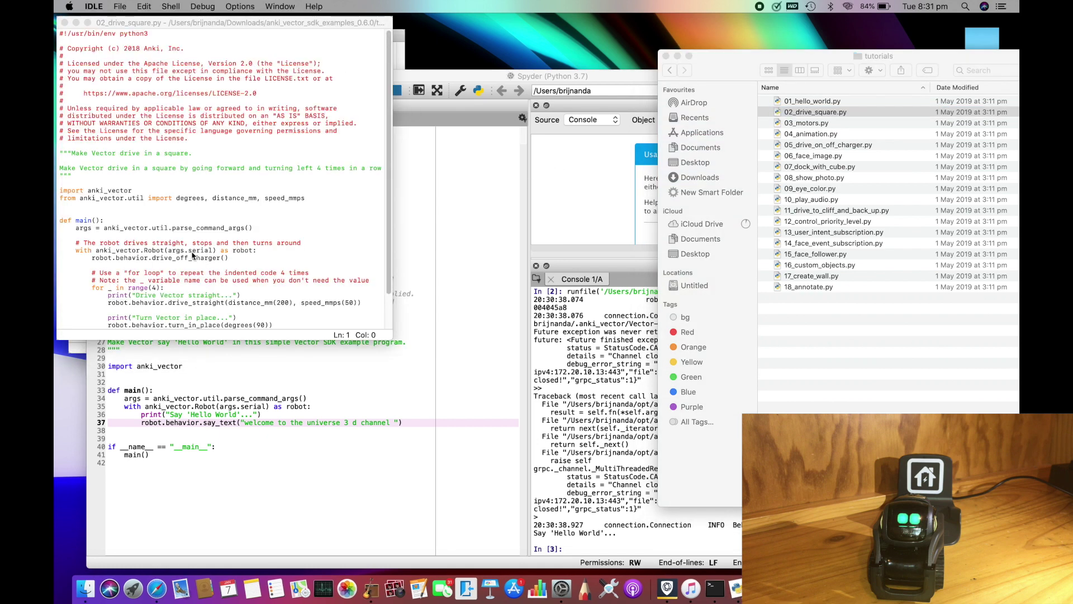
click(284, 224)
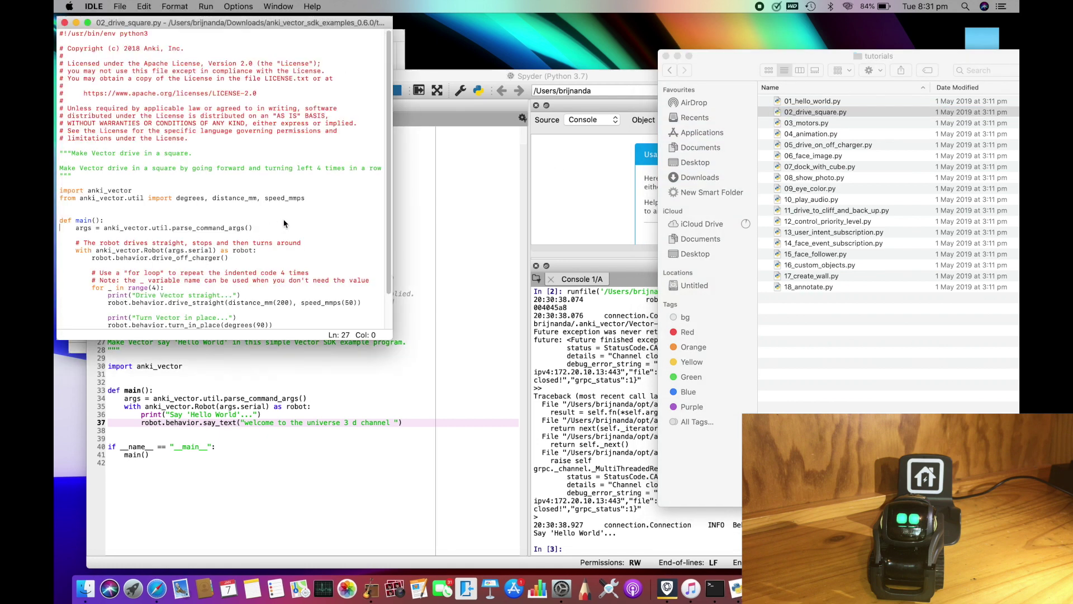
key(super+a)
key(super+c)
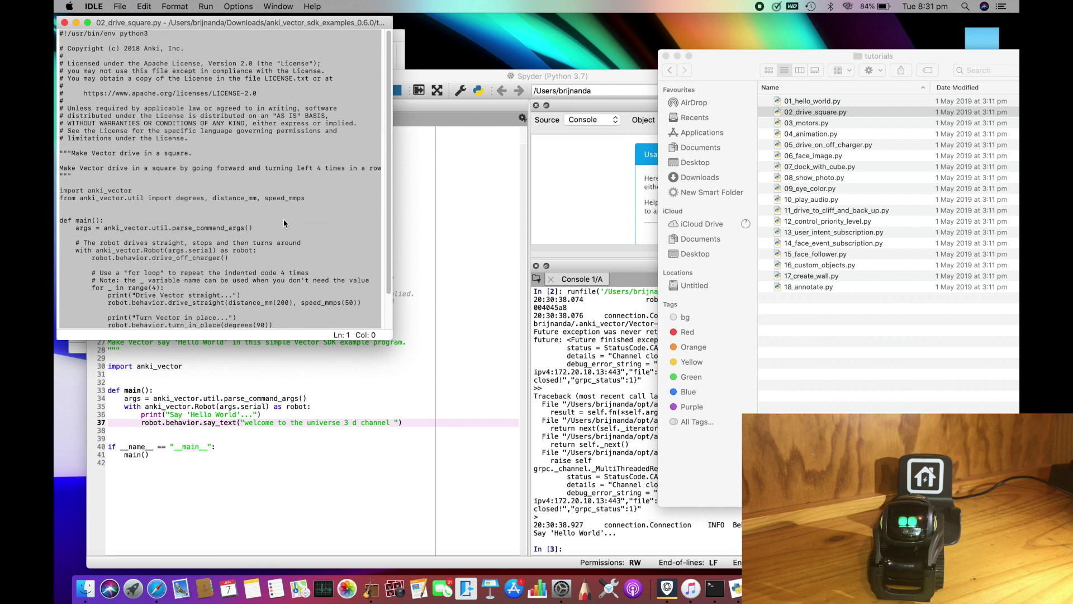
key(super+v)
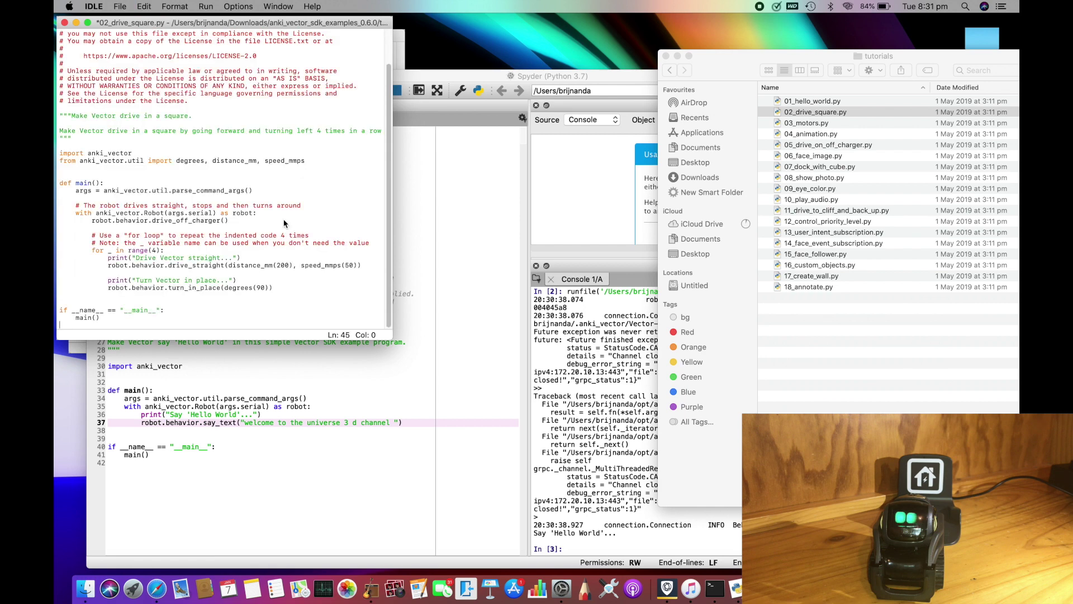
click(77, 23)
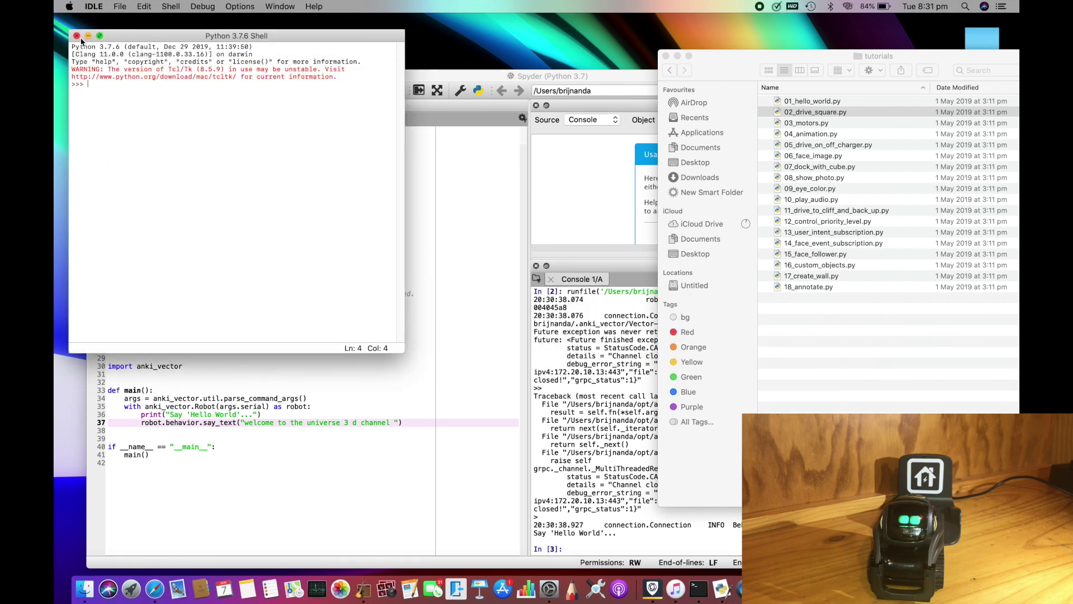
click(76, 36)
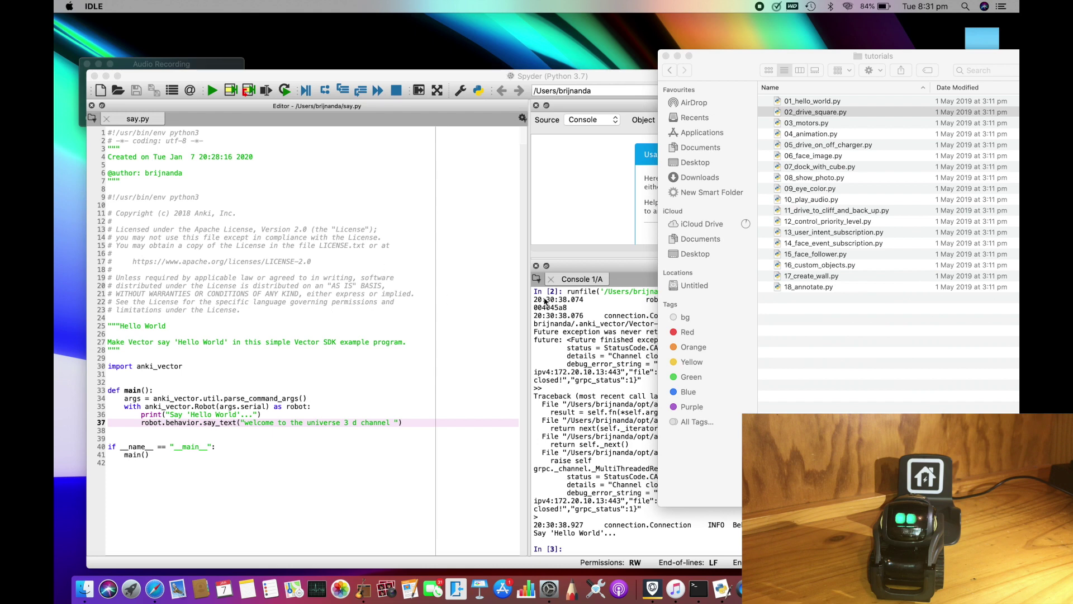
- Reopen 02_drive_square.py in IDLE, reselect its code and put the IDLE windows away again
click(810, 114)
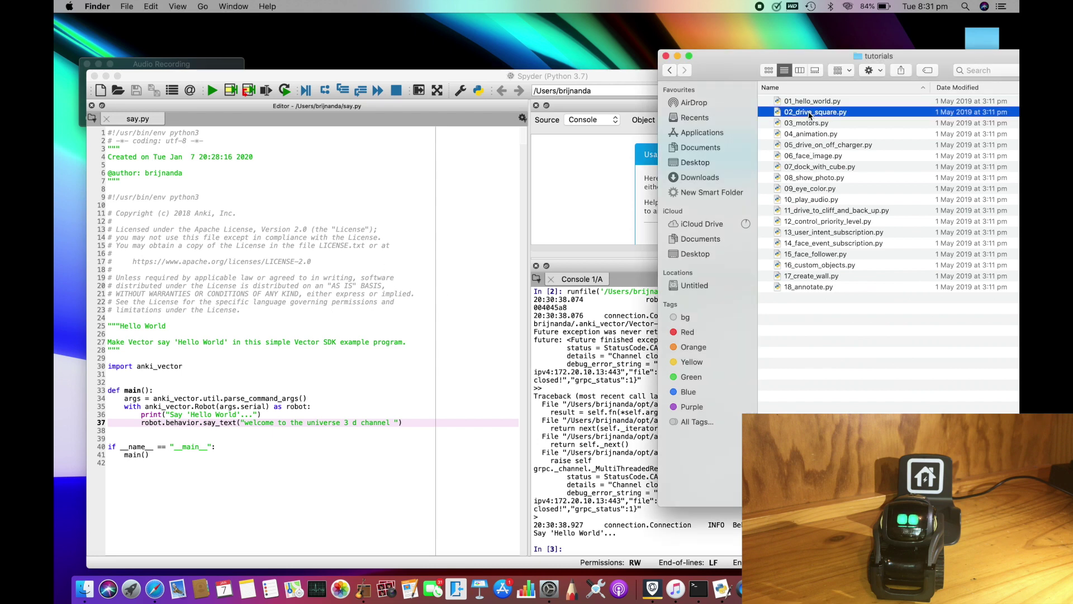
double_click(811, 115)
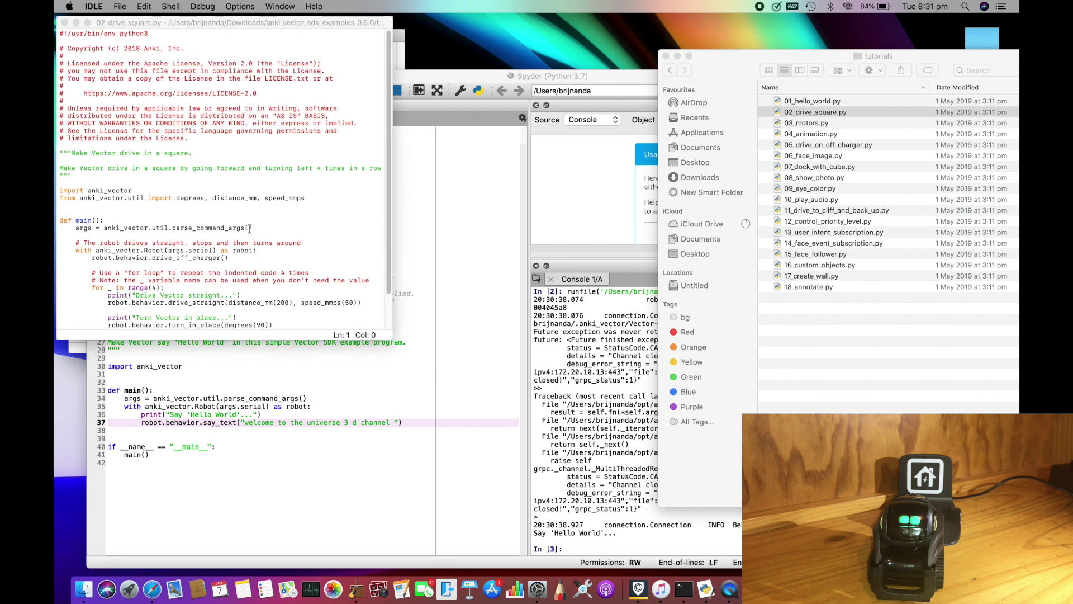
click(240, 194)
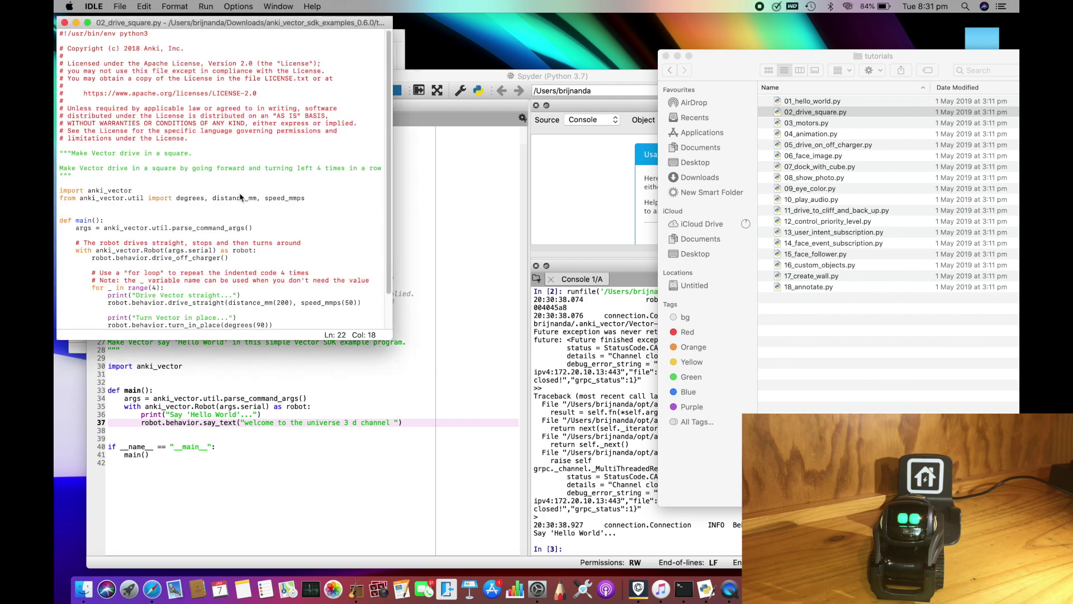
key(super+a)
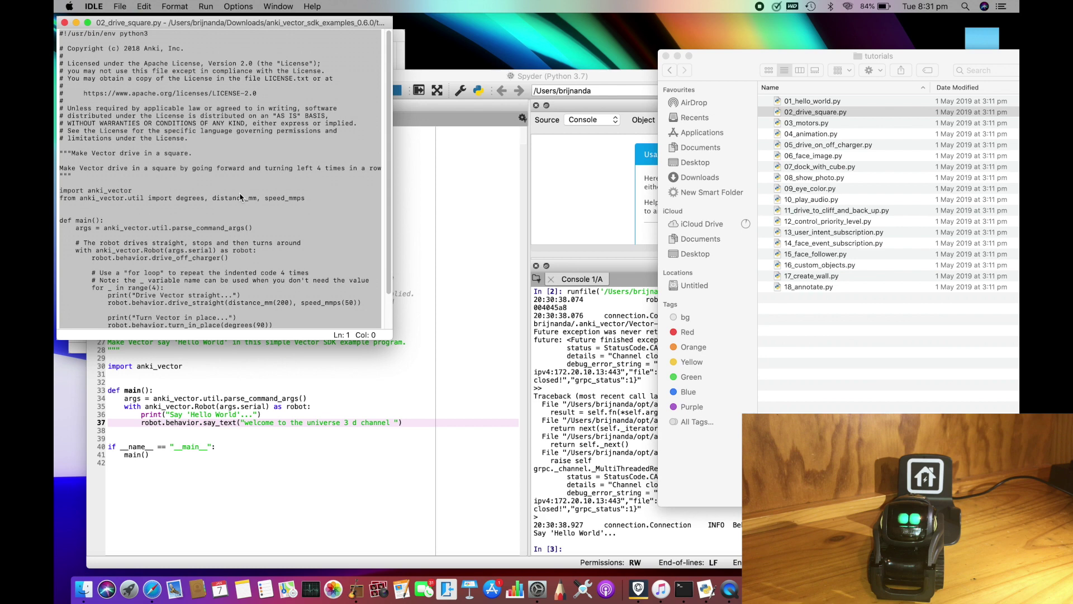
click(76, 21)
click(88, 36)
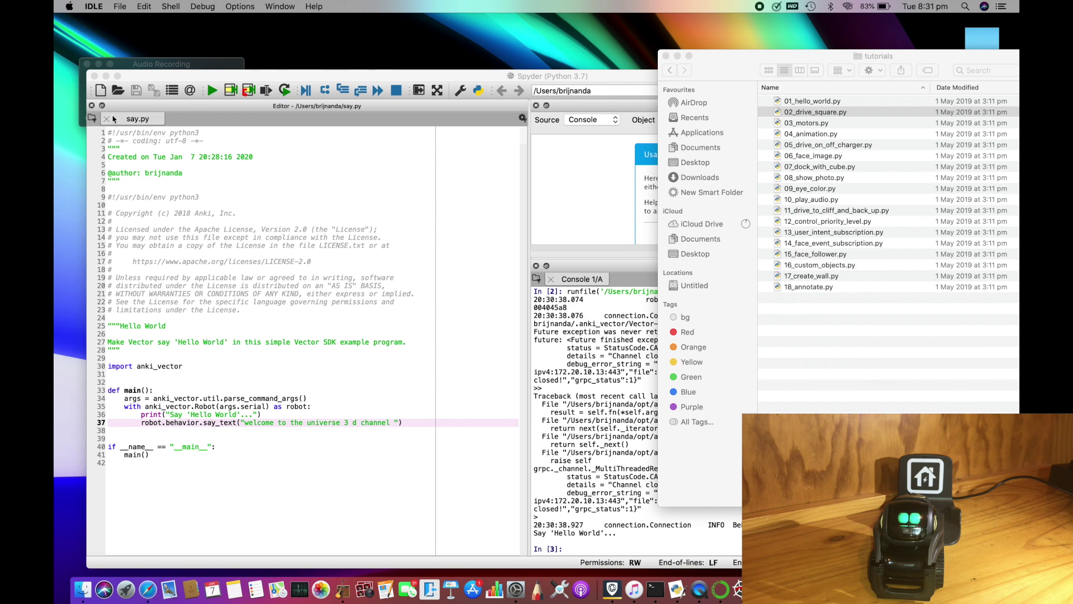
- Paste the drive-square code into a new Spyder script, save it as ds.py and run it
click(101, 91)
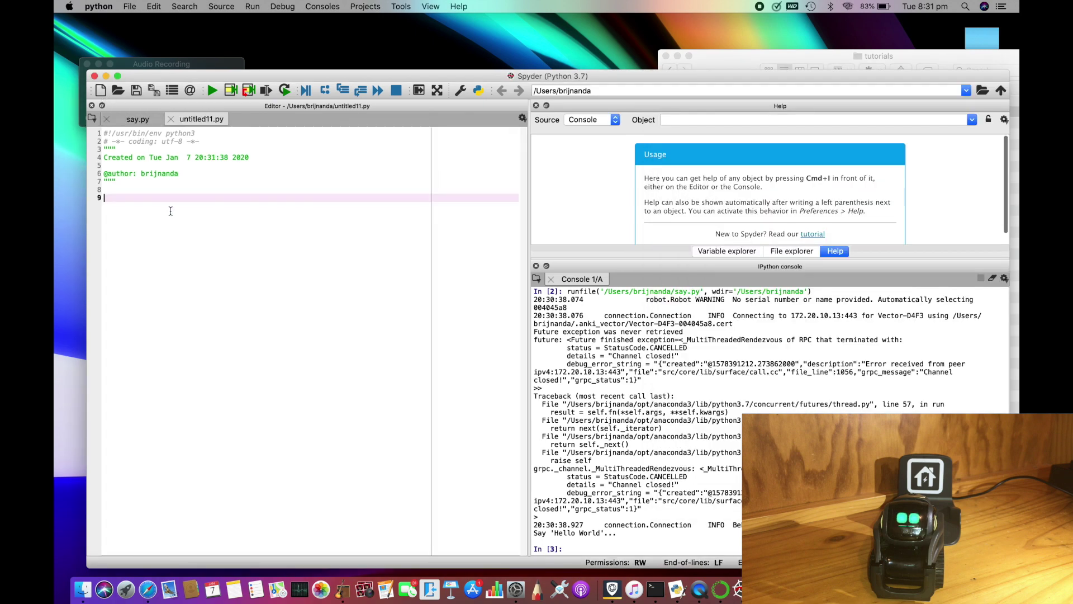
key(super+v)
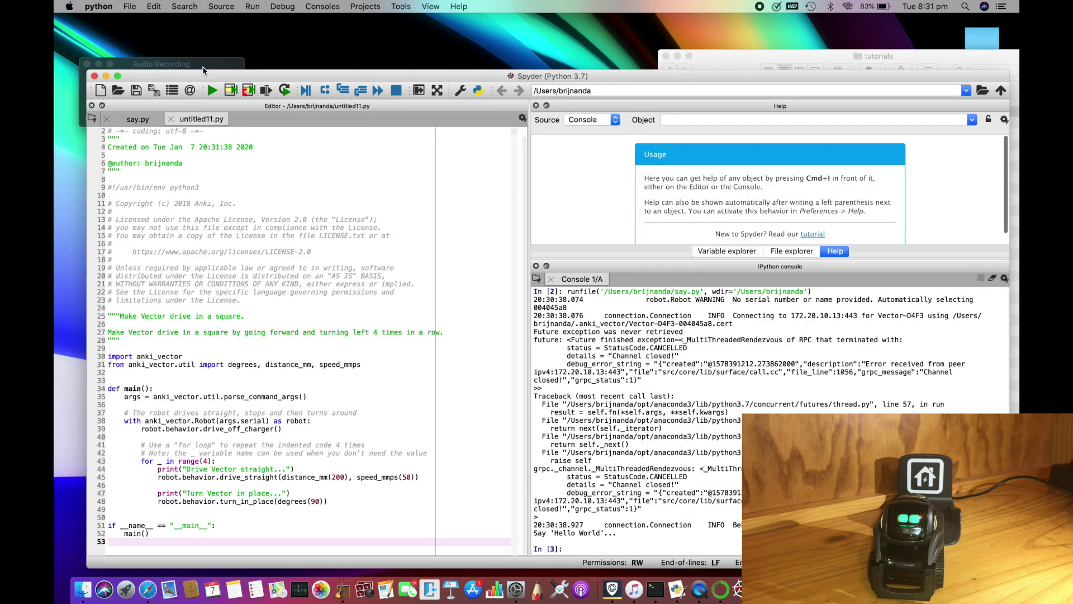
click(213, 91)
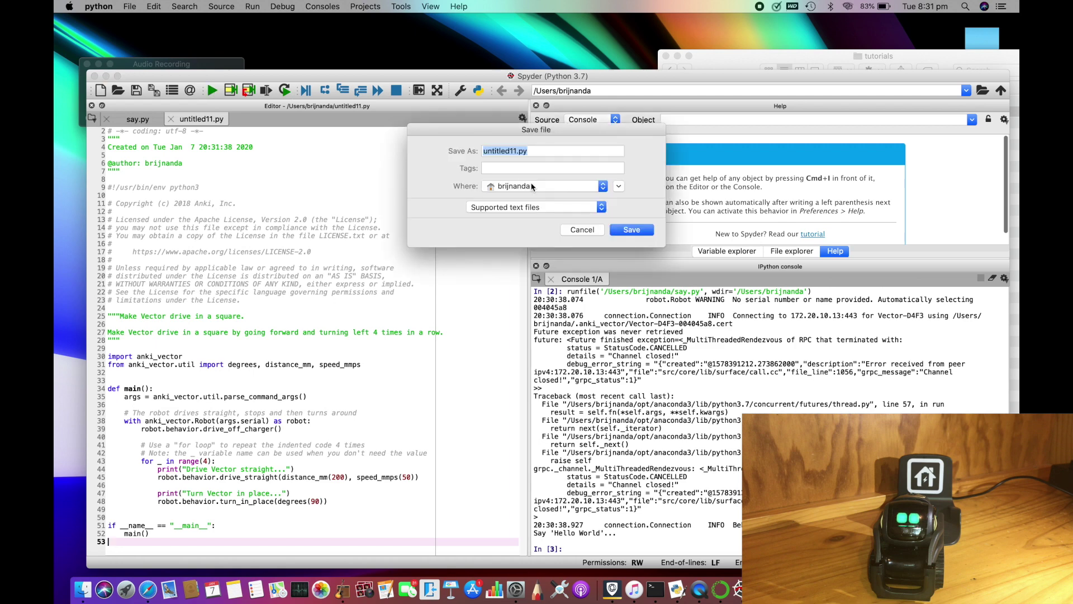
key(BackSpace)
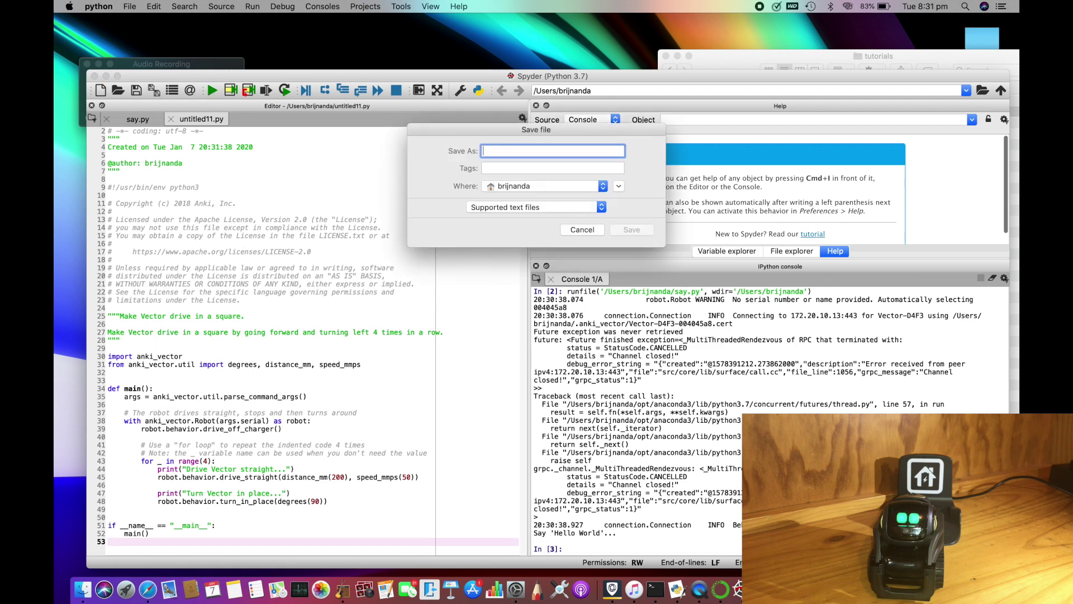
text(ds.py)
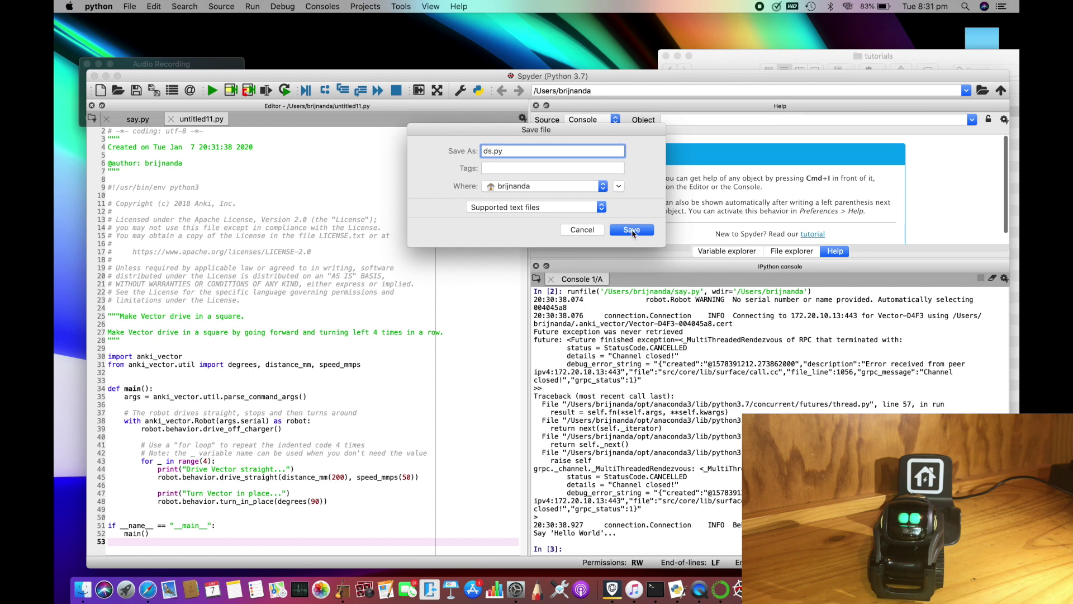
click(632, 231)
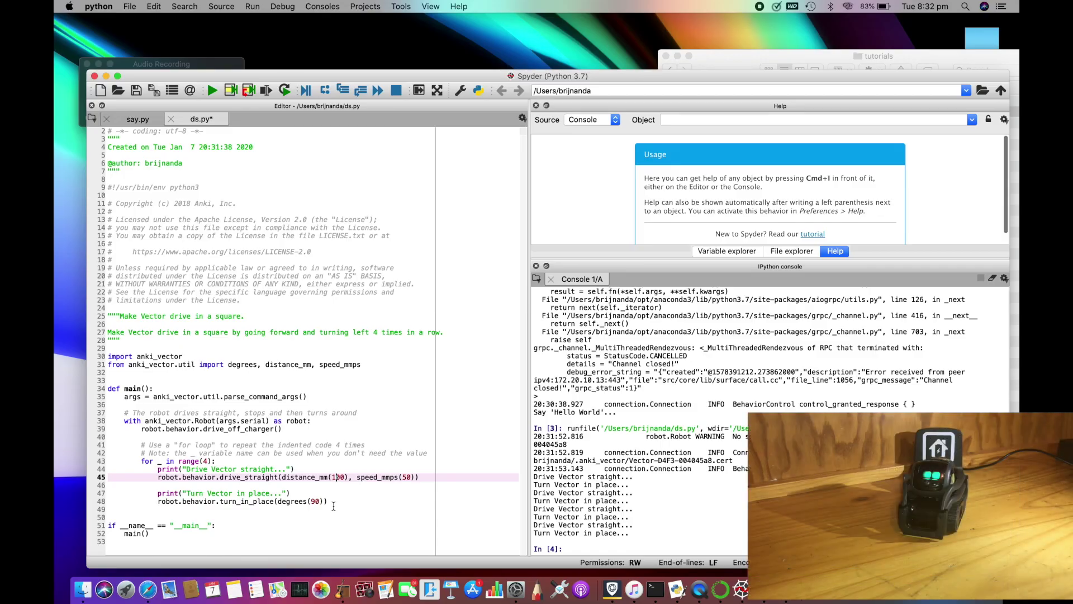
- Change the drive distance to 50 mm, rewrite the turn angle on line 48, then save and rerun ds.py
double_click(344, 476)
key(BackSpace)
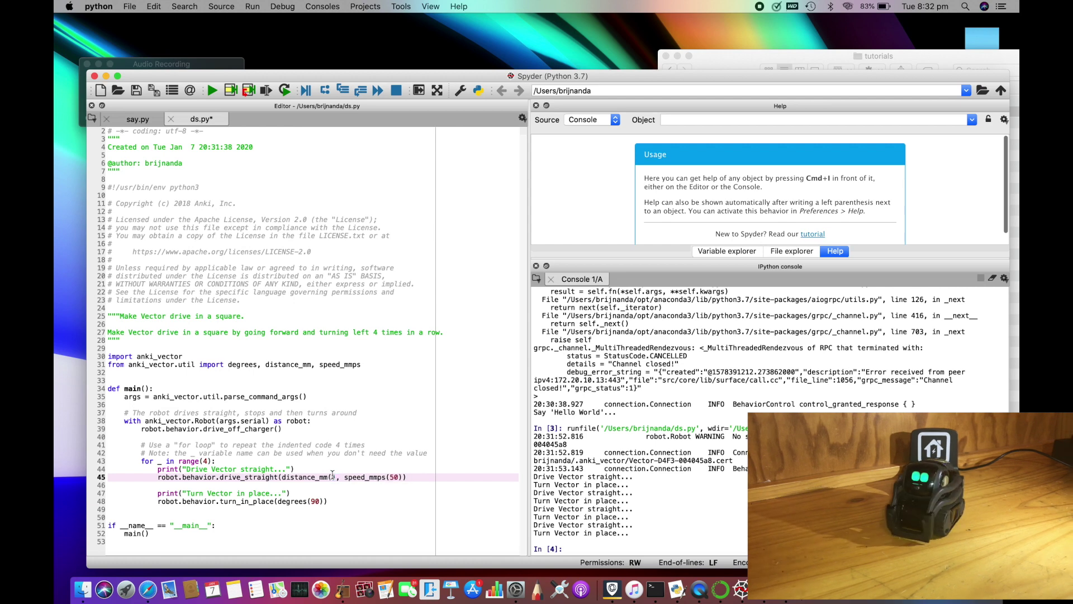
text(50)
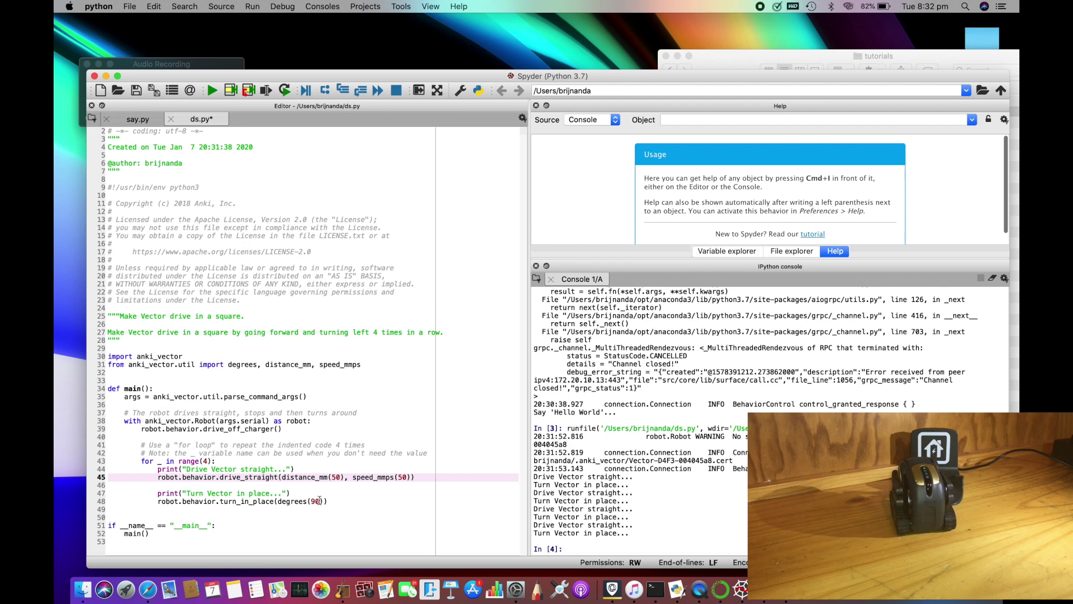
click(313, 501)
key(Delete)
key(Delete)
key(Delete)
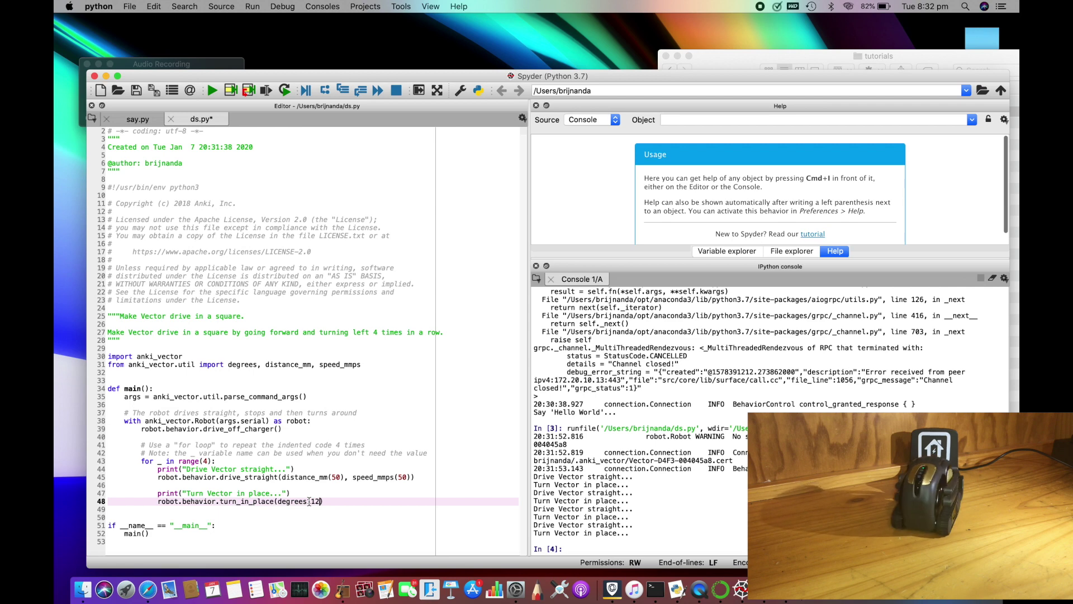
text(12)
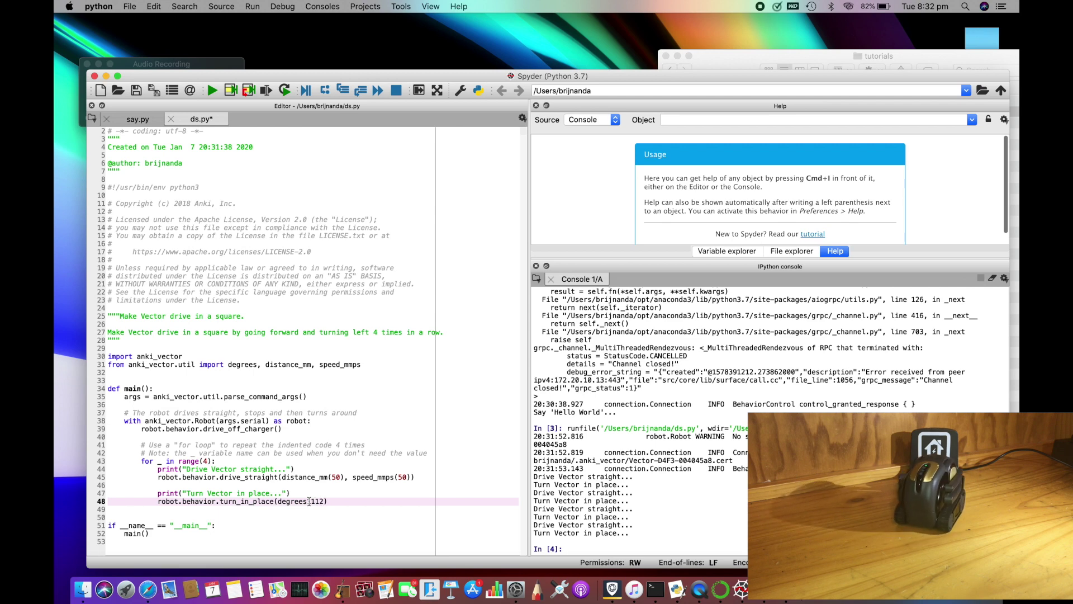
text(0)
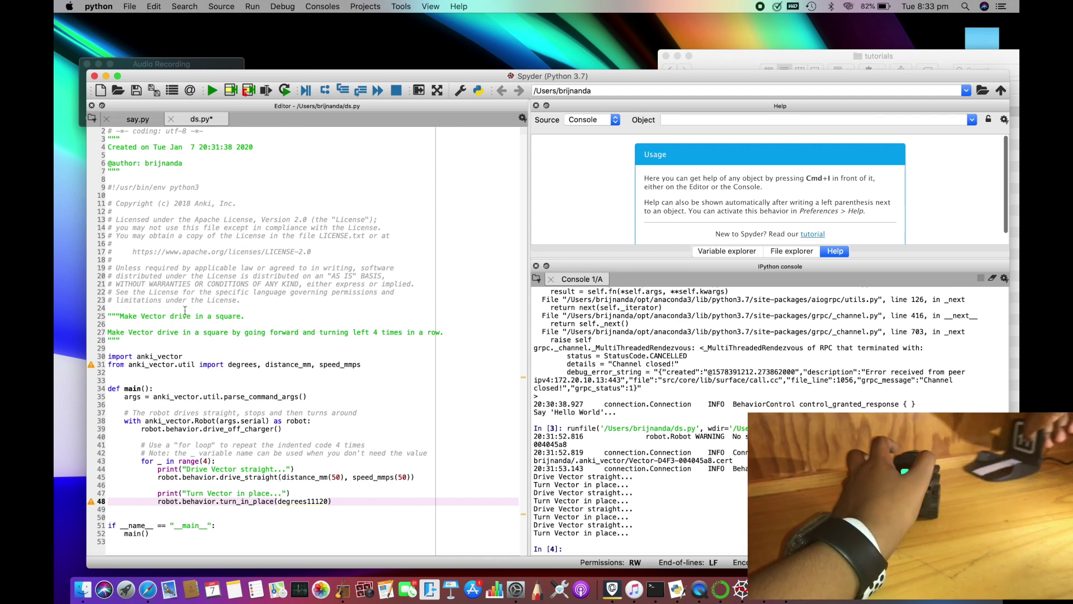
click(213, 91)
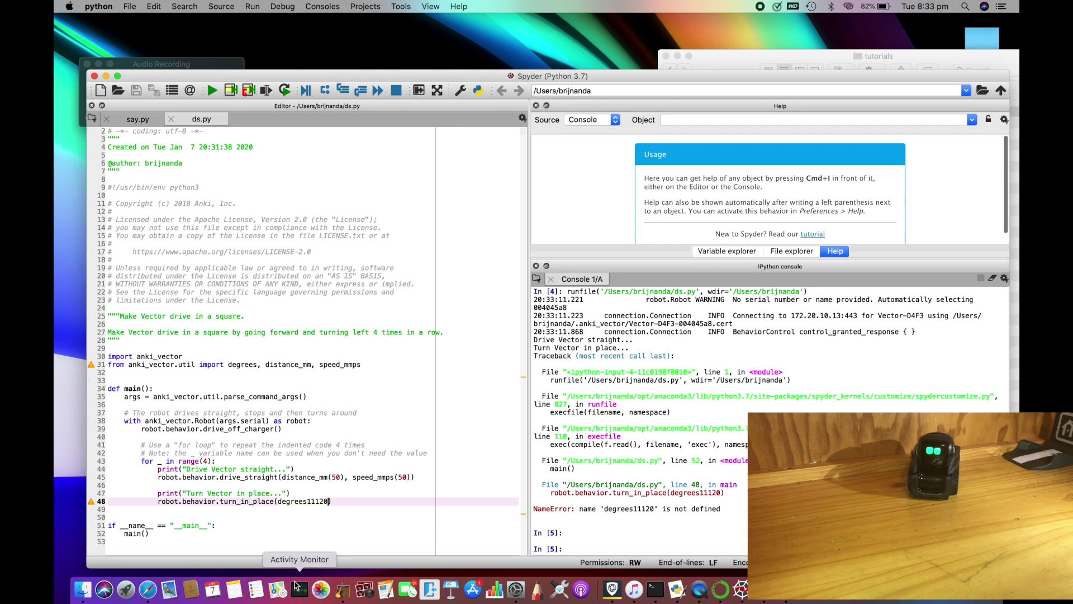
- Edit line 48 to turn_in_place(degrees 360 ), rerun ds.py, then close the ds.py tab
key(BackSpace)
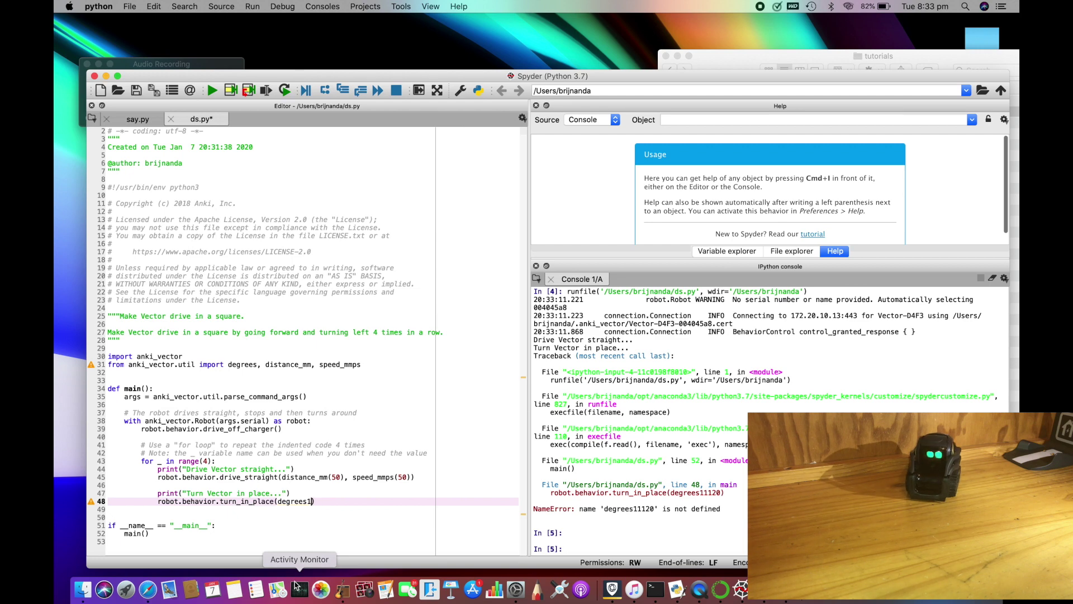
key(BackSpace)
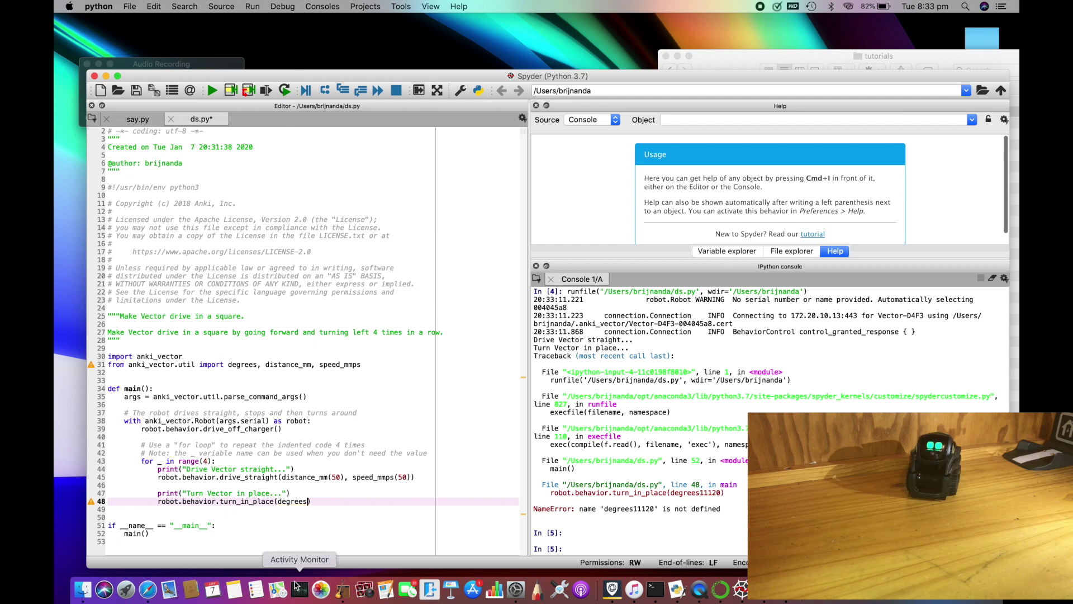
key(BackSpace)
text(360)
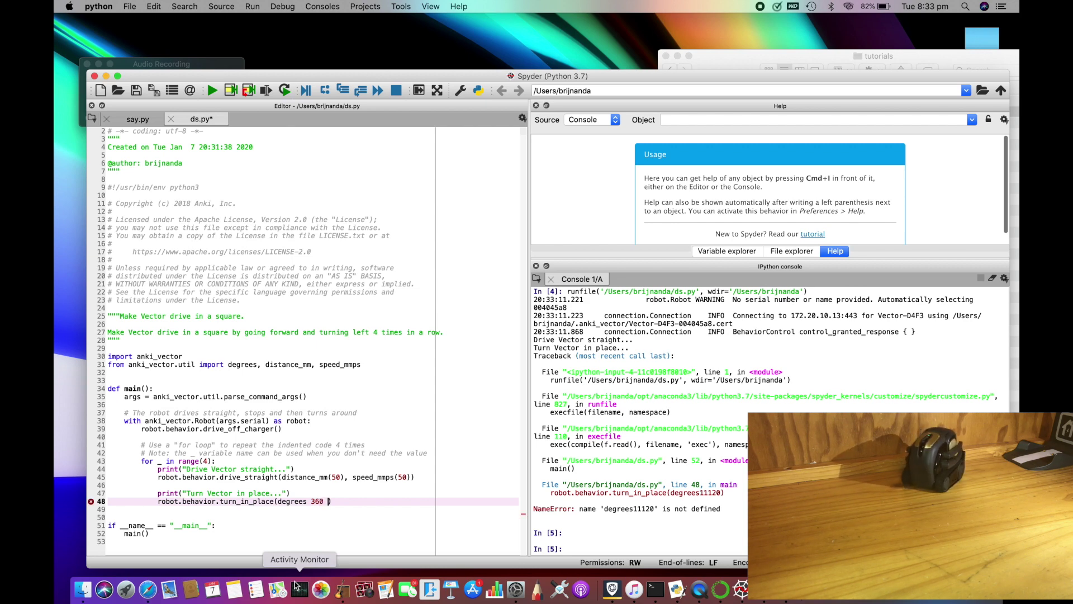
click(90, 500)
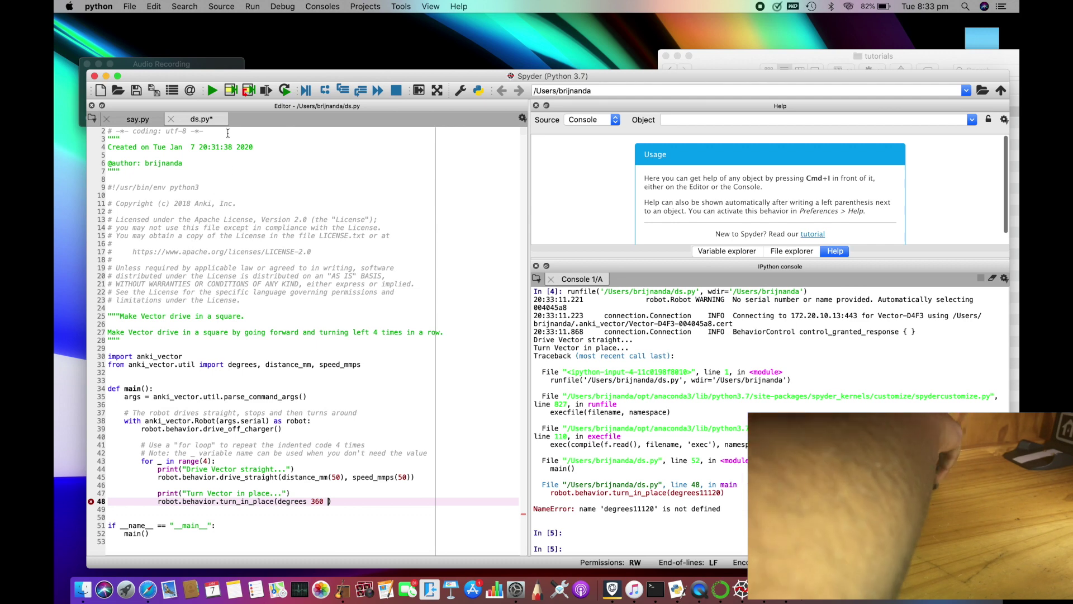
click(212, 91)
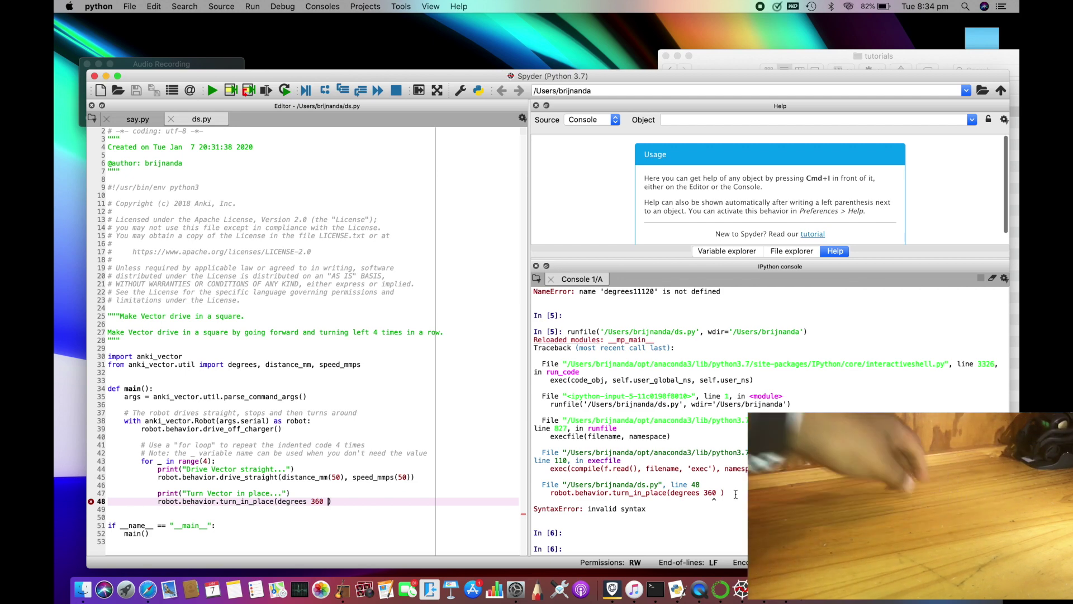
click(171, 120)
- Open 03_motors.py from the tutorials folder in IDLE, select all its code, then close it and minimise the shell
click(83, 590)
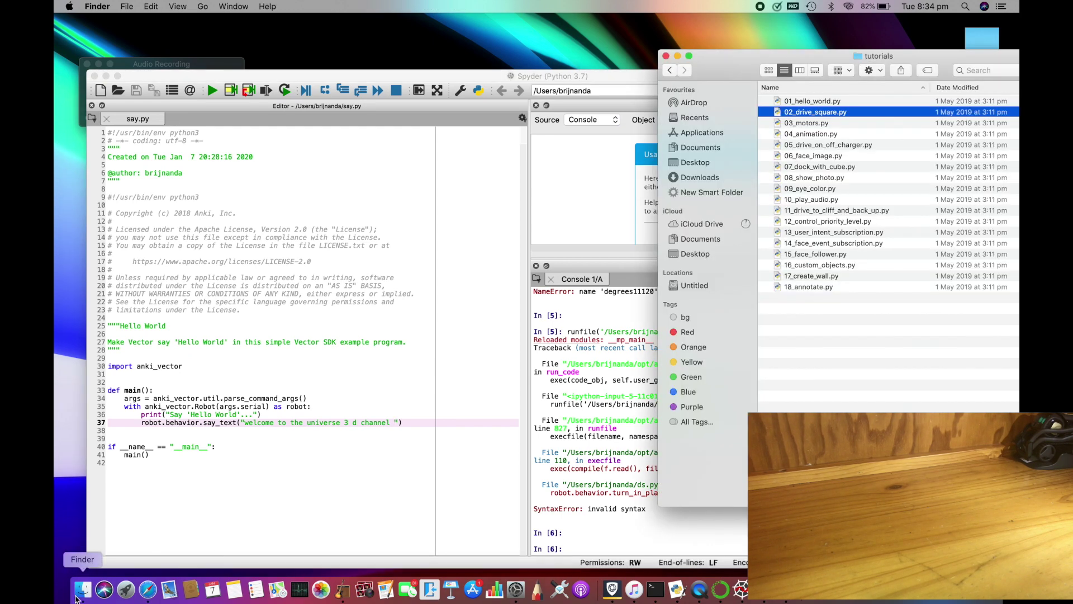
double_click(807, 123)
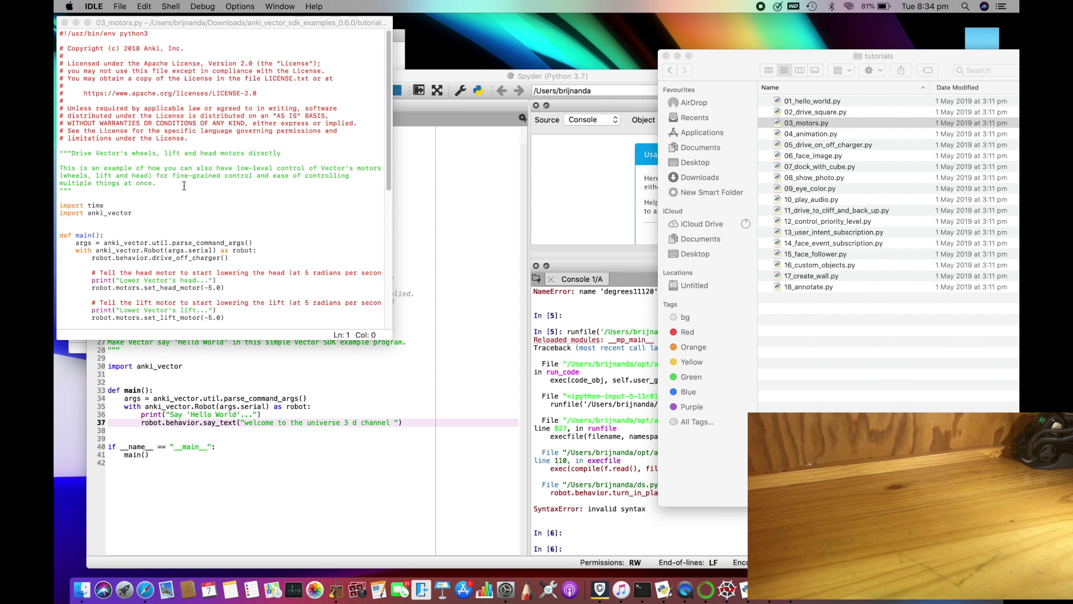
click(203, 219)
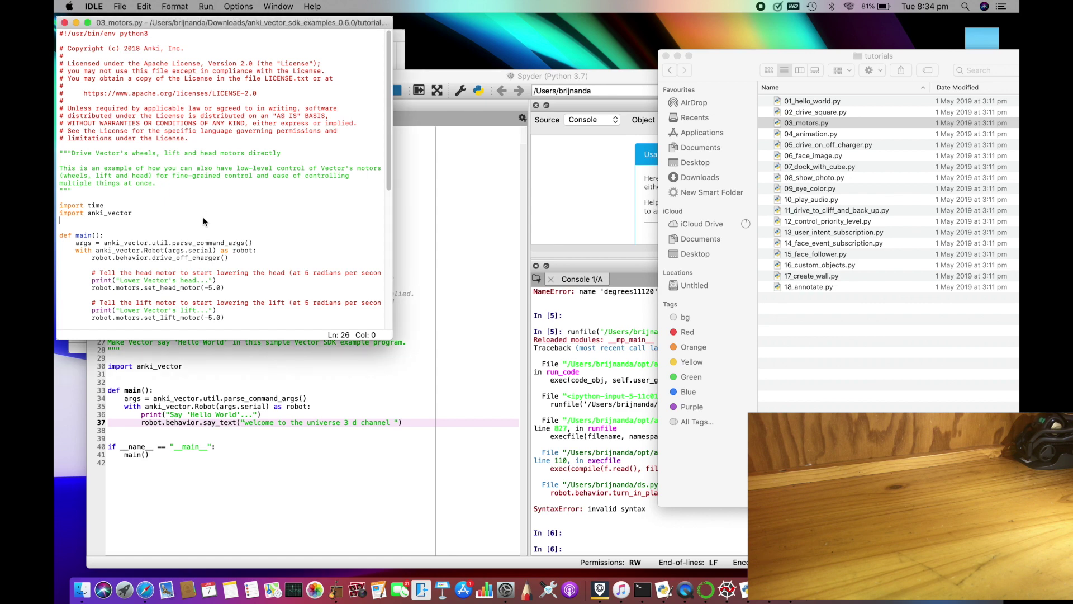
key(super+a)
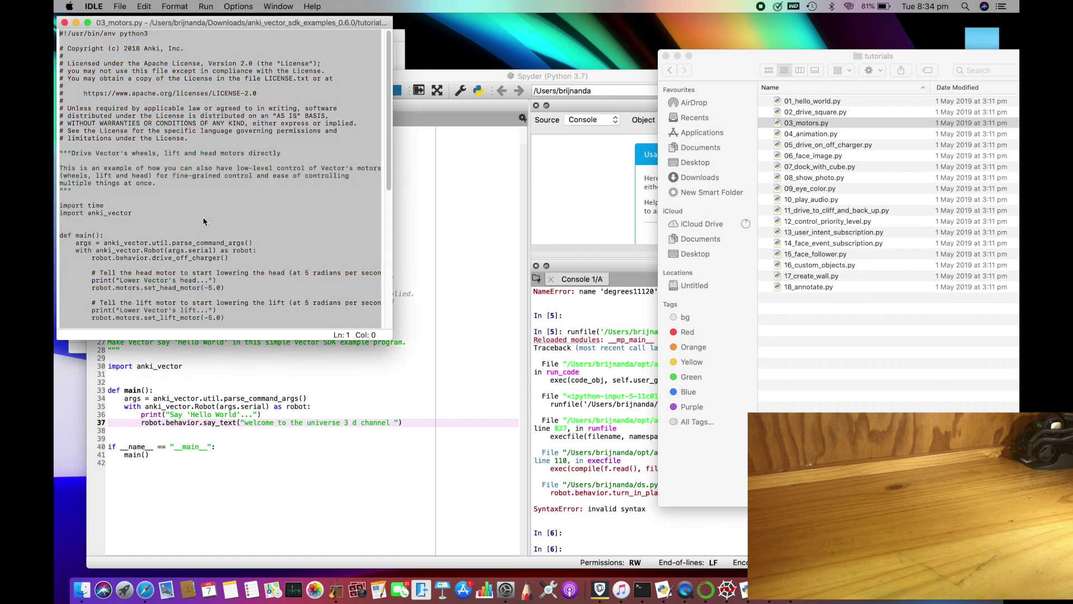
click(64, 23)
click(87, 36)
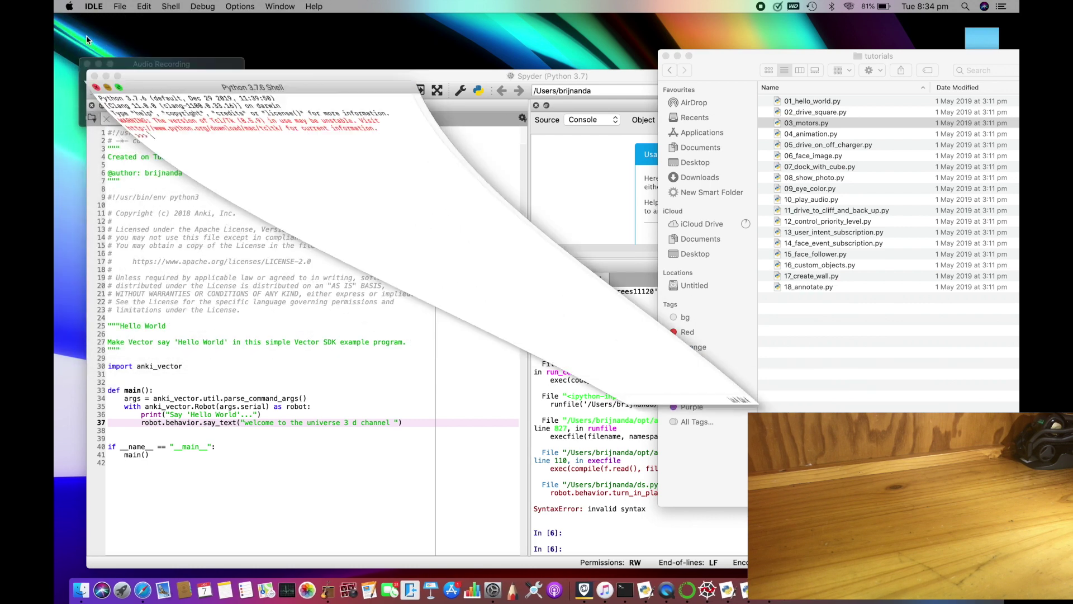
- Paste the Vector motors demo code into a new untitled12.py, then return to the tutorials folder
click(101, 91)
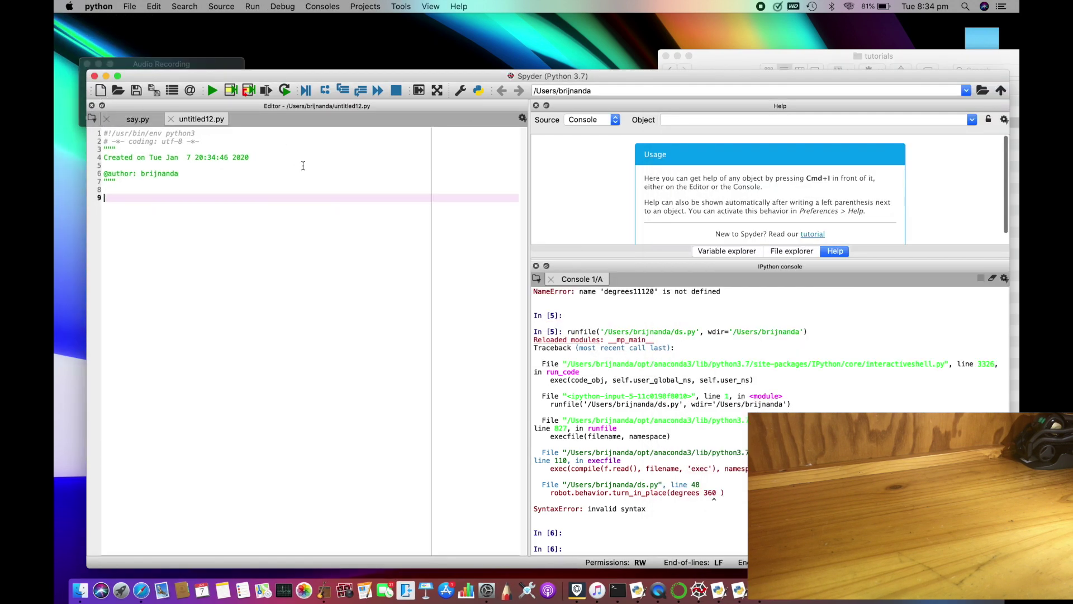
key(super+v)
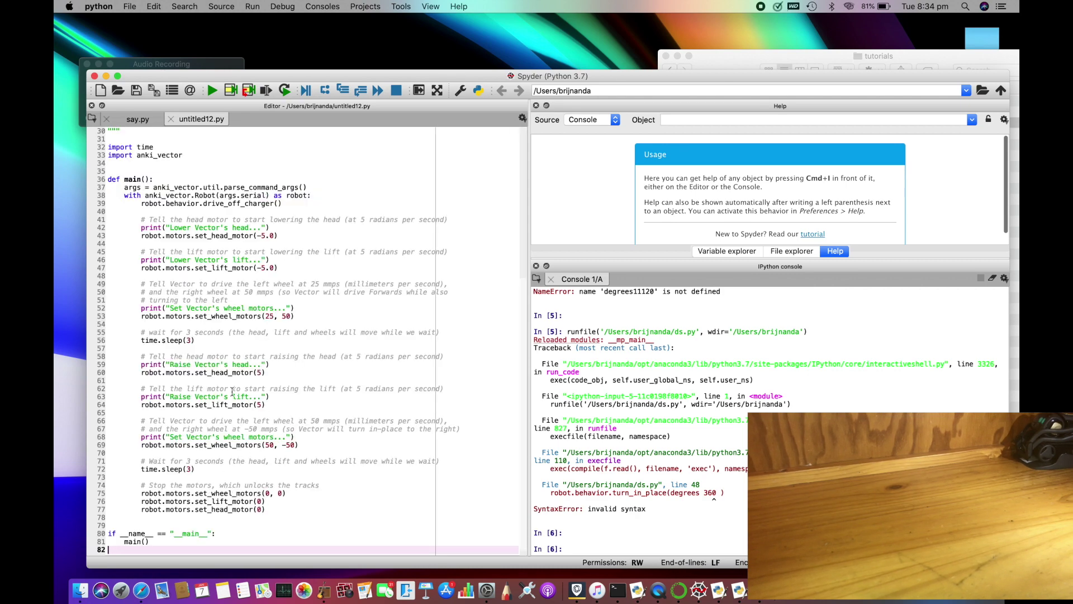
scroll(233, 391, up, 3)
scroll(251, 369, up, 3)
scroll(280, 345, up, 2)
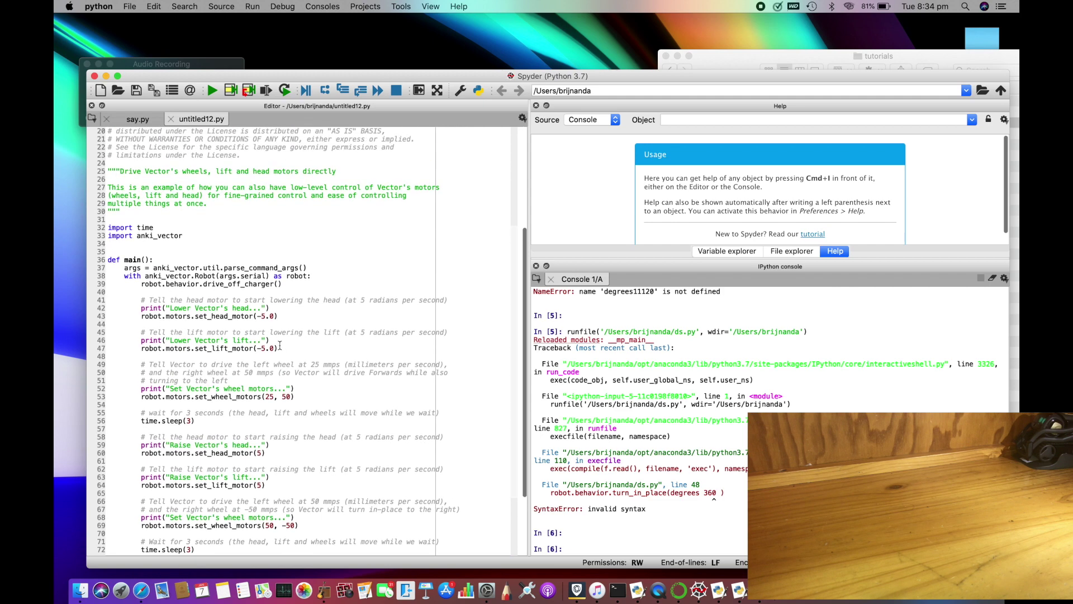
scroll(281, 344, down, 3)
scroll(233, 400, down, 3)
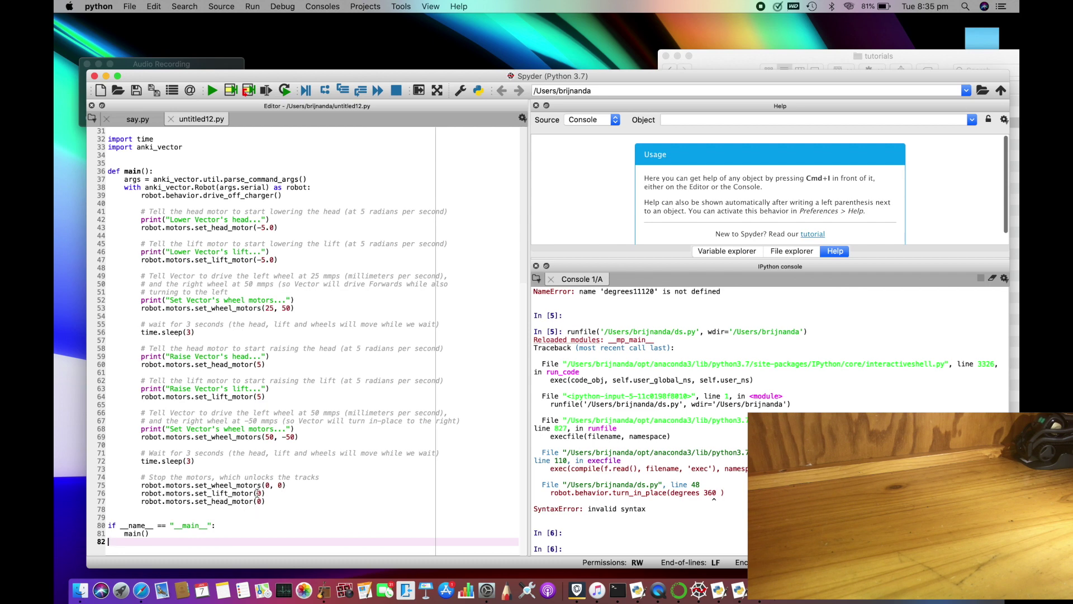
scroll(257, 493, down, 1)
click(80, 591)
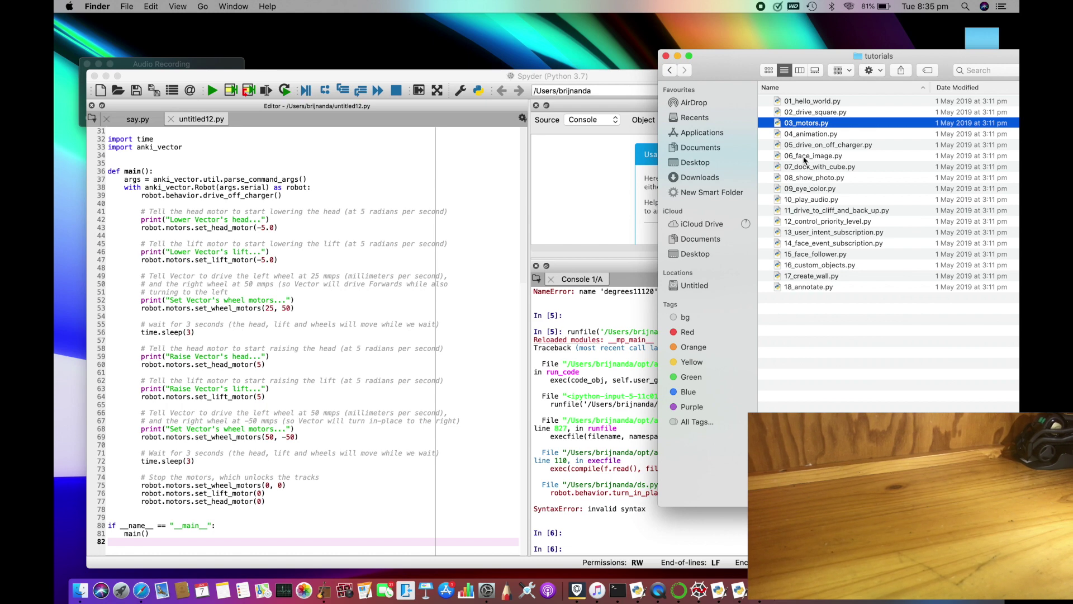
- Open 15_face_follower.py in IDLE and select all of its code
double_click(819, 254)
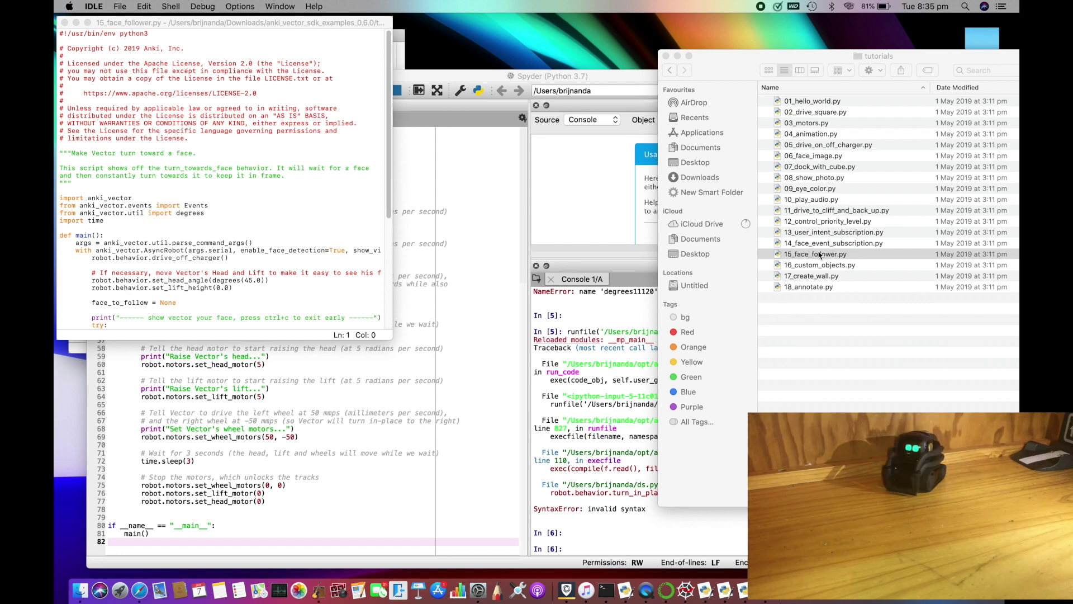
click(65, 304)
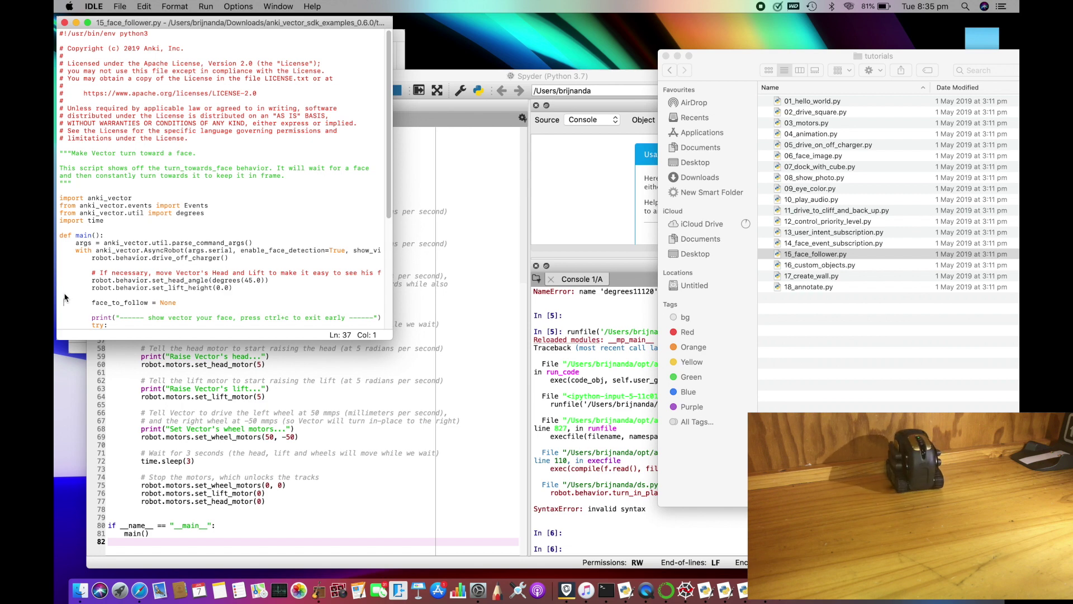
key(super+a)
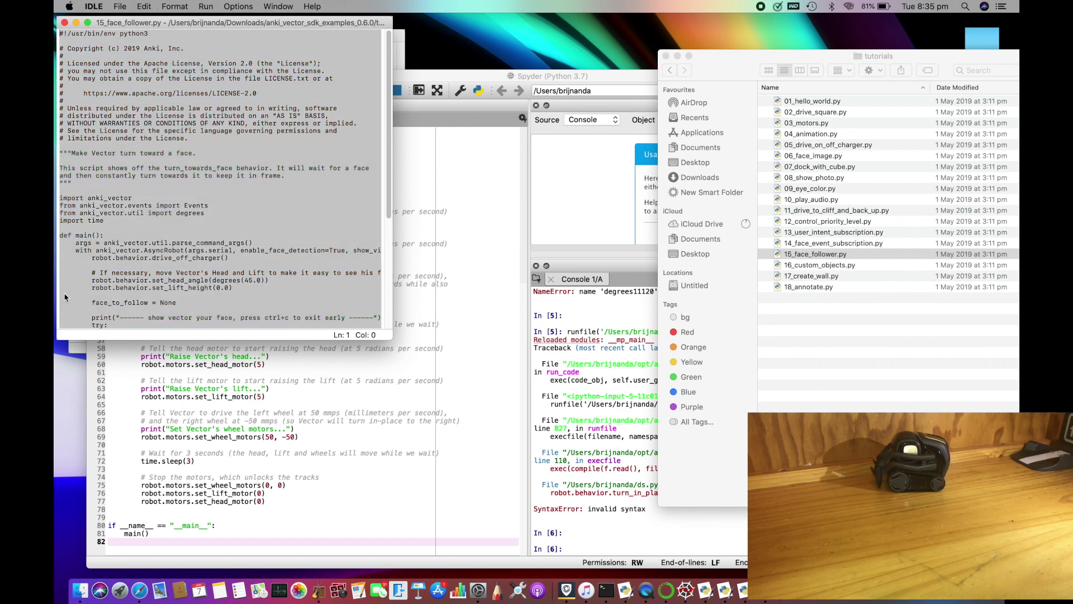
- Close the face follower window, minimise the Python shell and start a new Spyder file
click(76, 23)
click(91, 54)
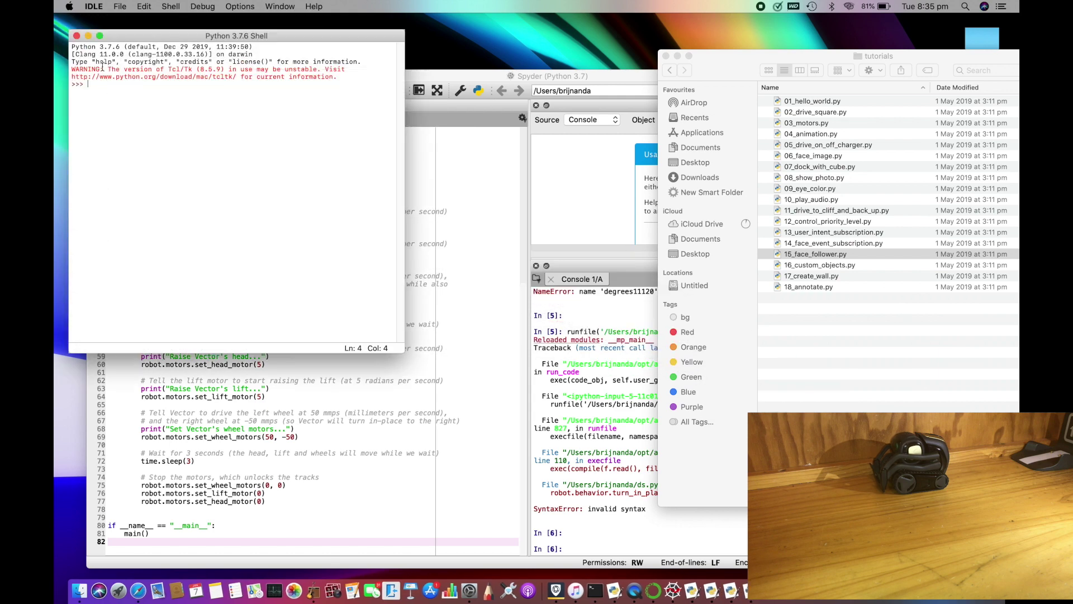
click(86, 35)
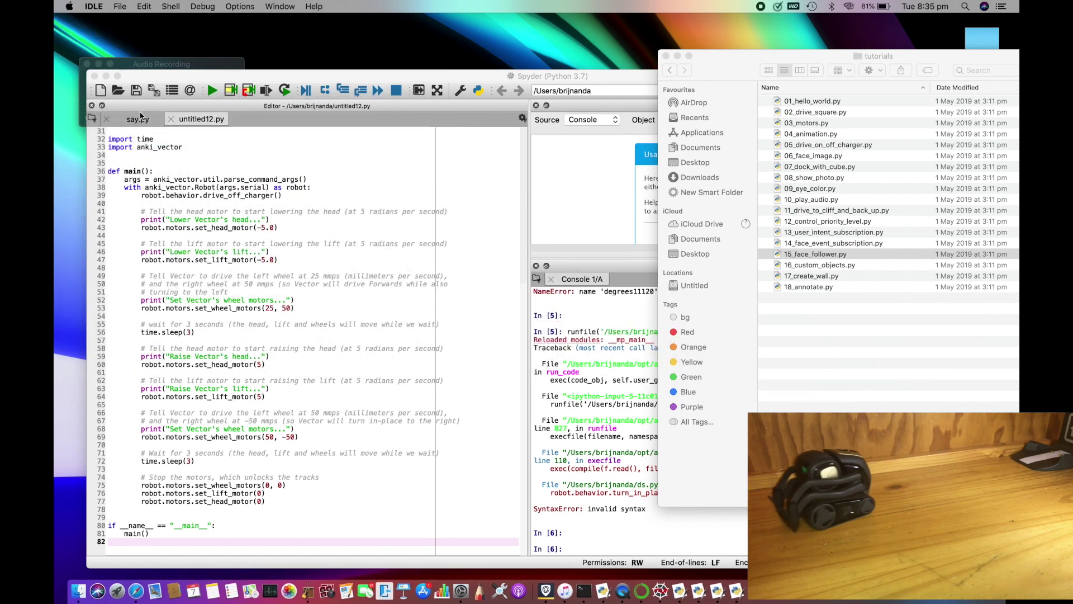
click(102, 91)
- Paste the face follower code and save the new file as facecam.py
key(super+v)
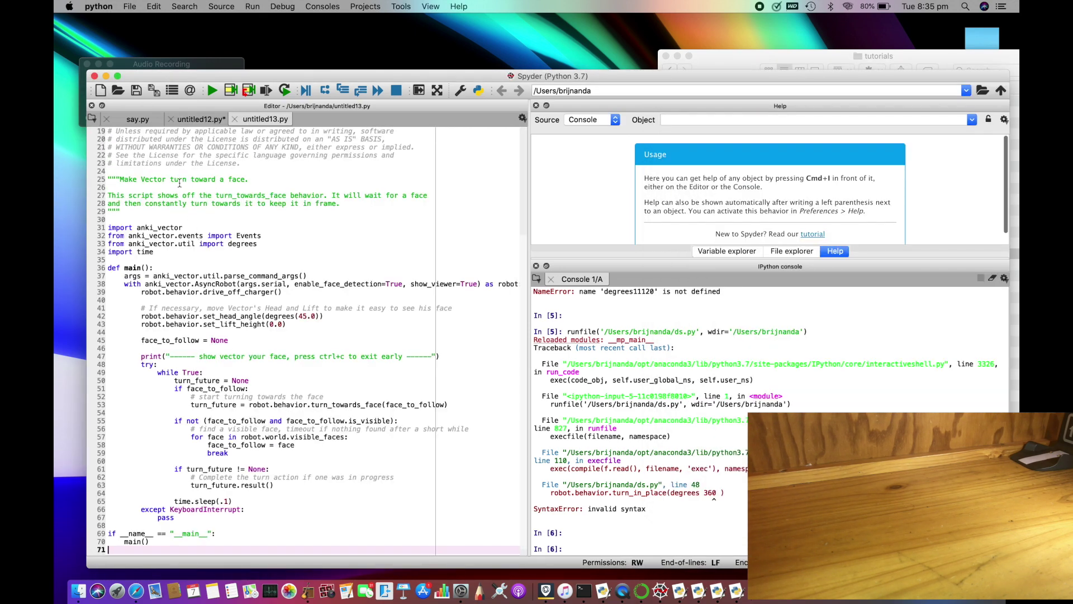
key(super+s)
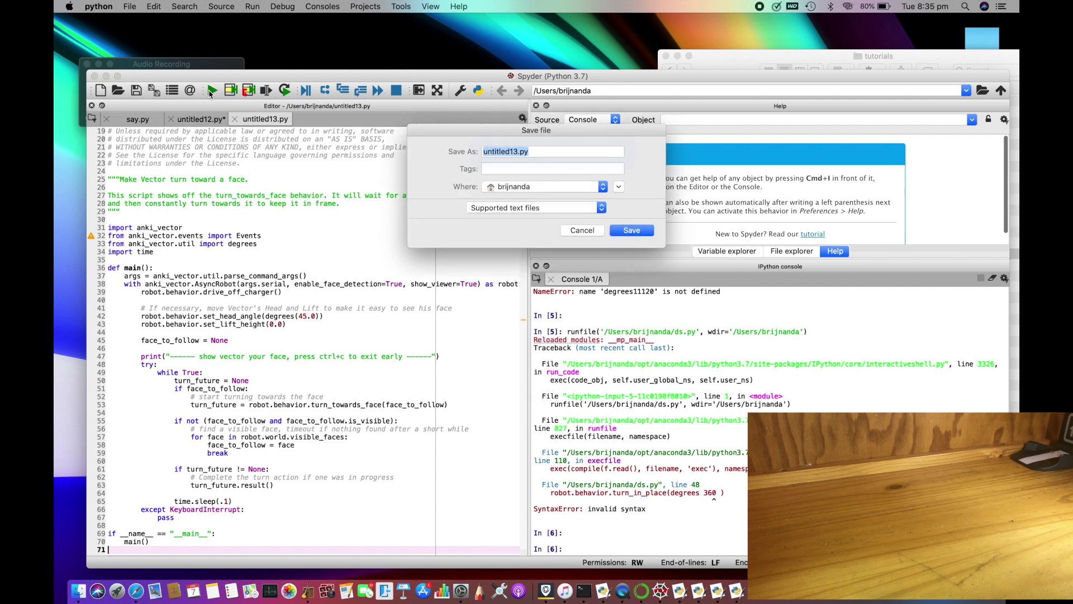
key(BackSpace)
text(f)
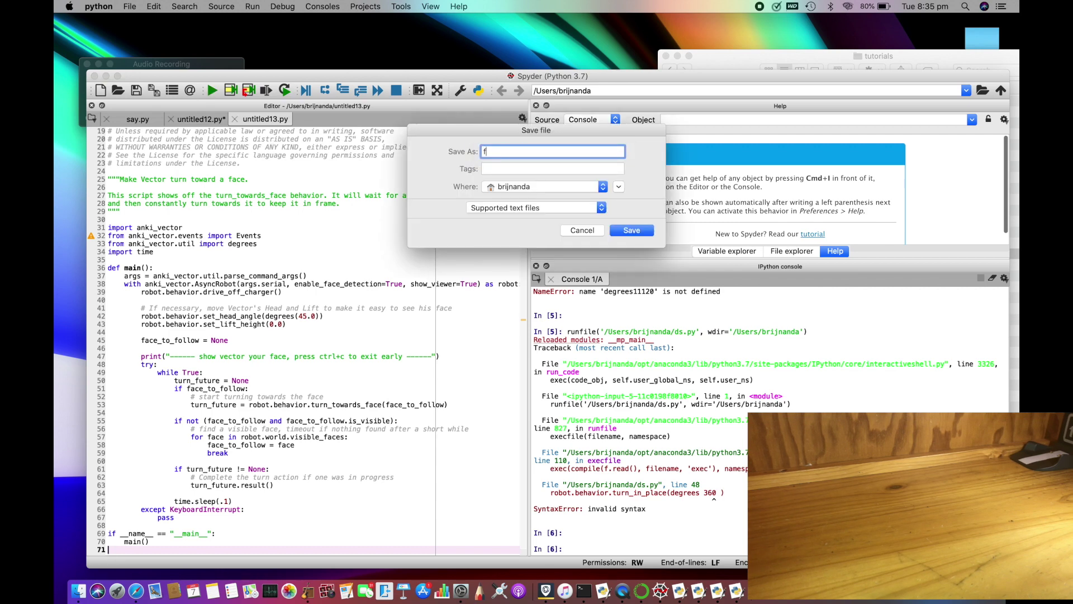
text(acecam.py)
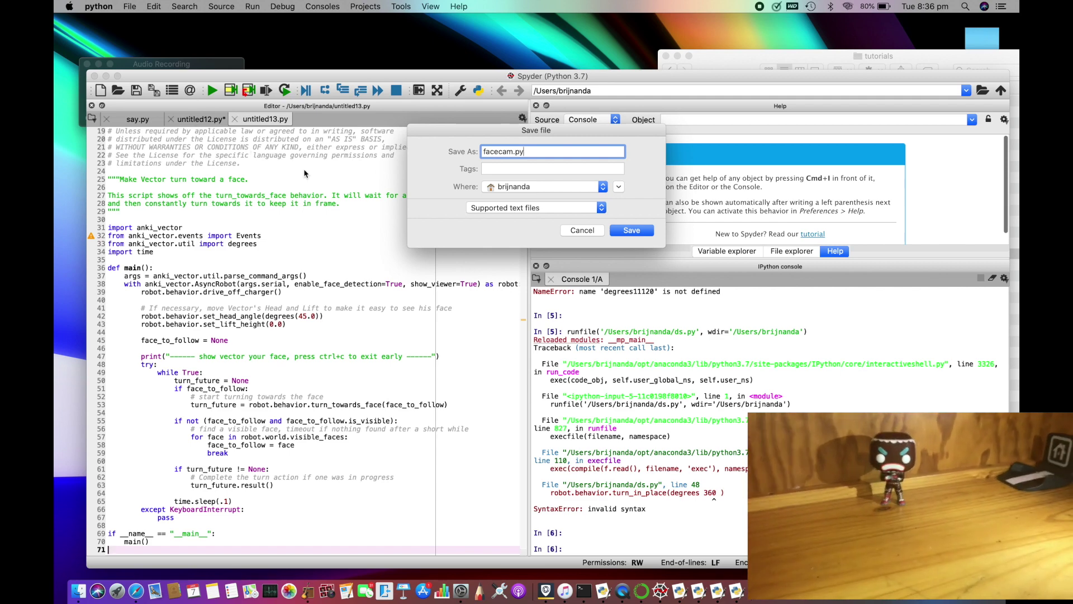
click(631, 231)
text(w)
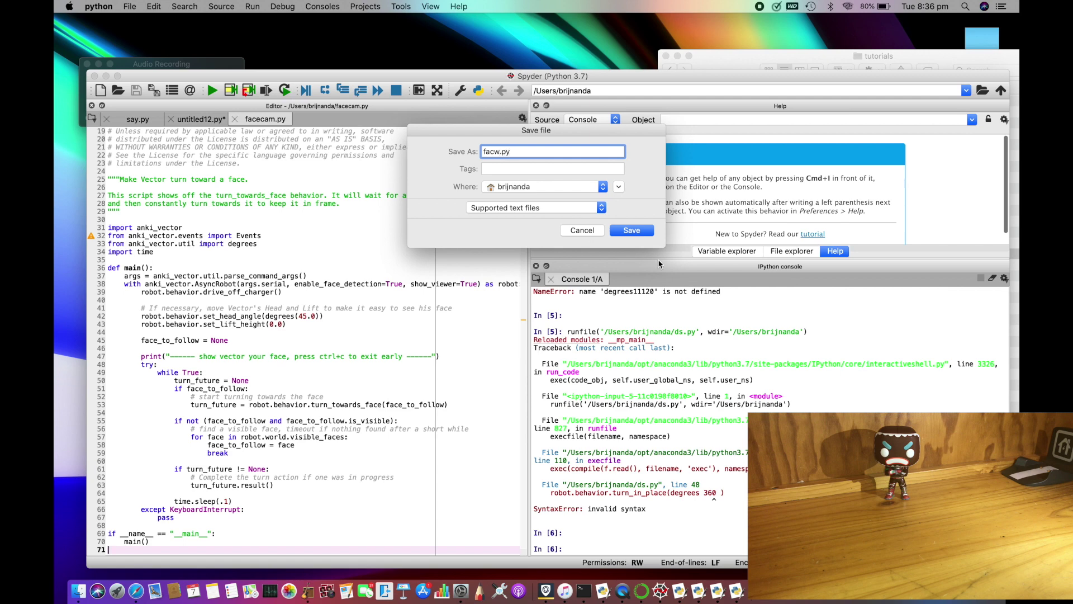
- Save the motors script untitled12.py as facw.py
click(640, 231)
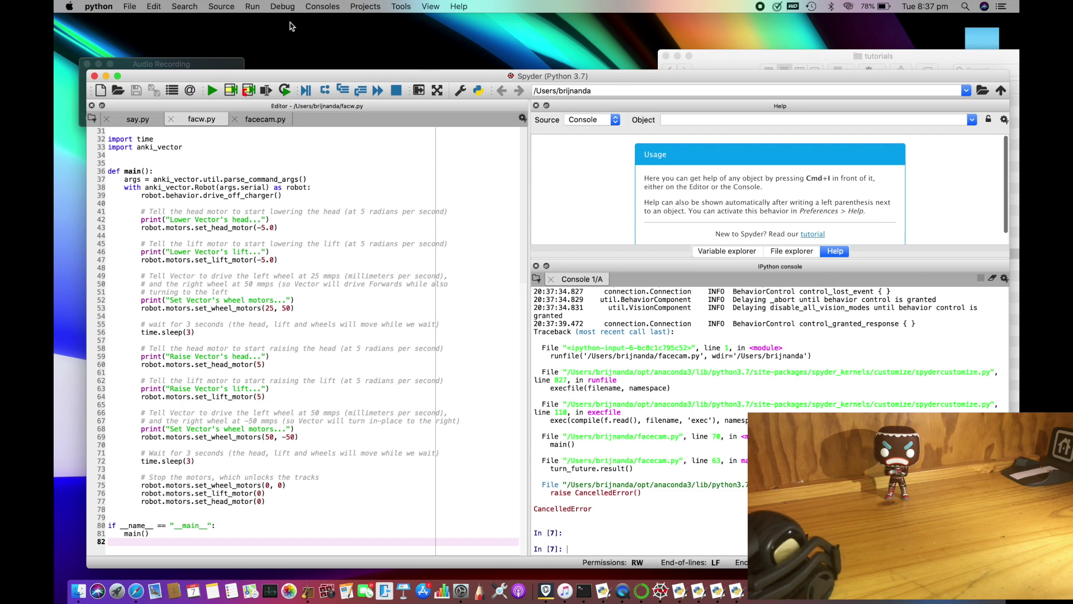
- Minimise Spyder, leaving Audio Recording and the tutorials folder on the desktop
click(106, 76)
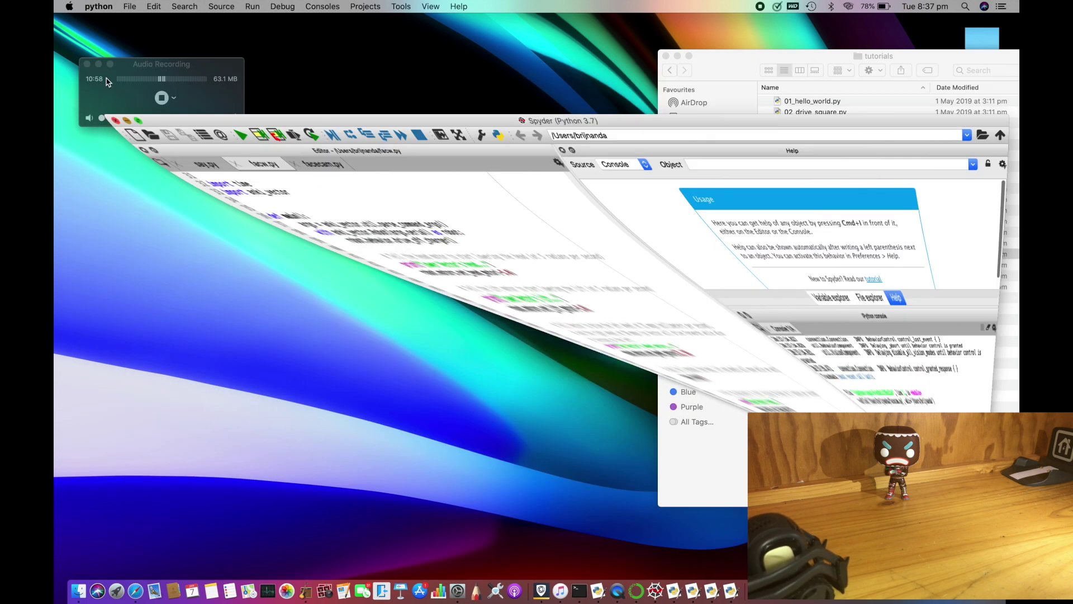